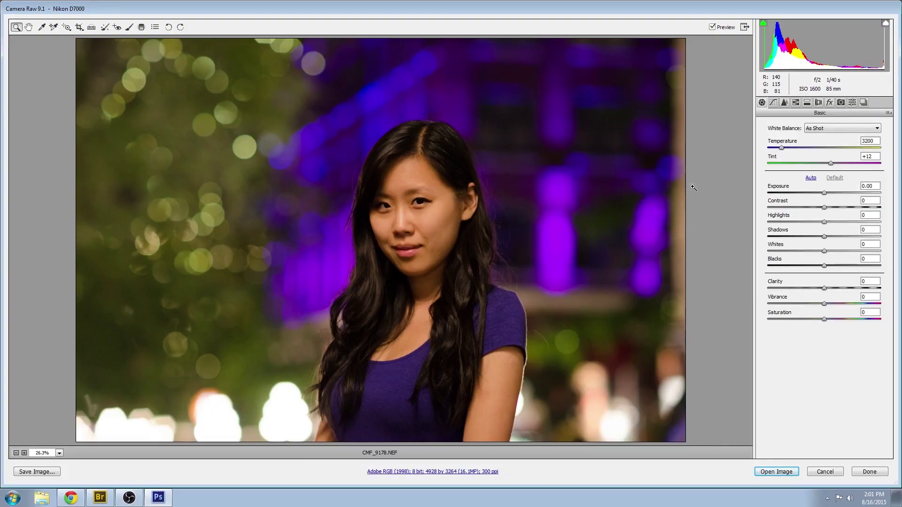
- Set the camera calibration profile to Camera Neutral and return to the basic adjustments
click(839, 103)
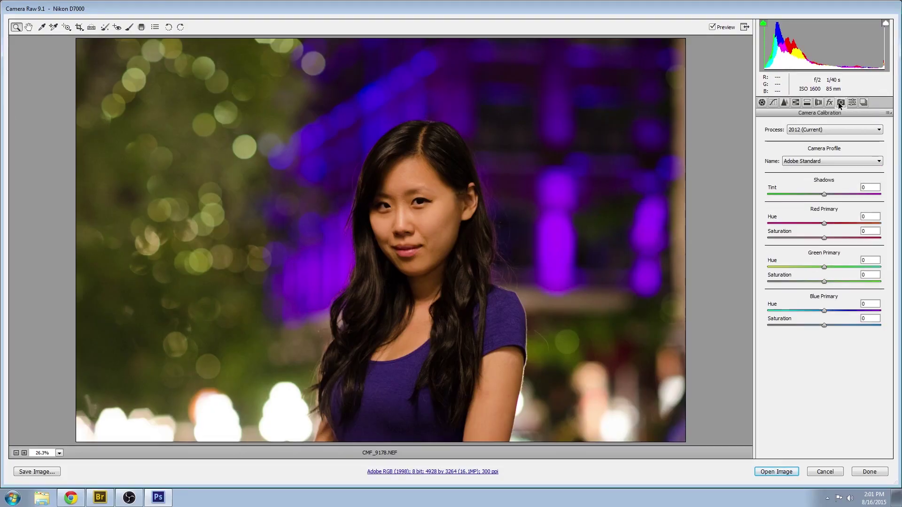
click(834, 161)
click(827, 183)
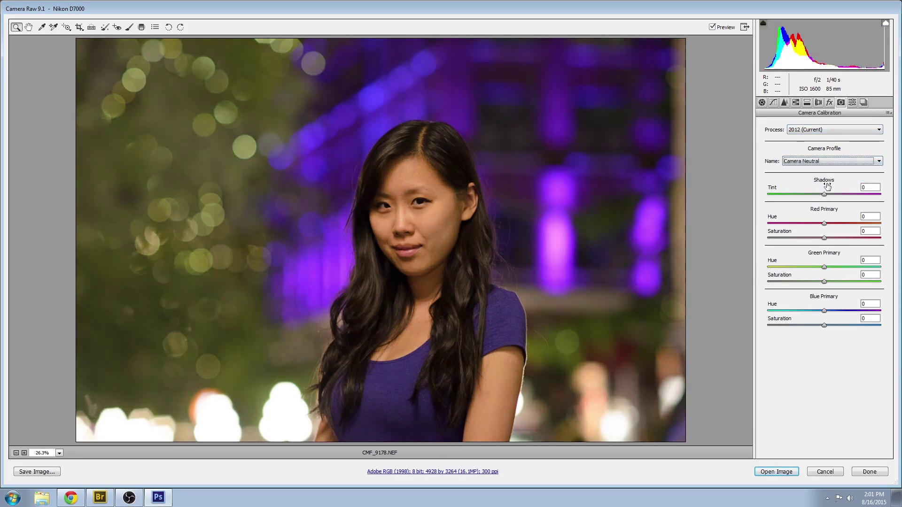
click(762, 103)
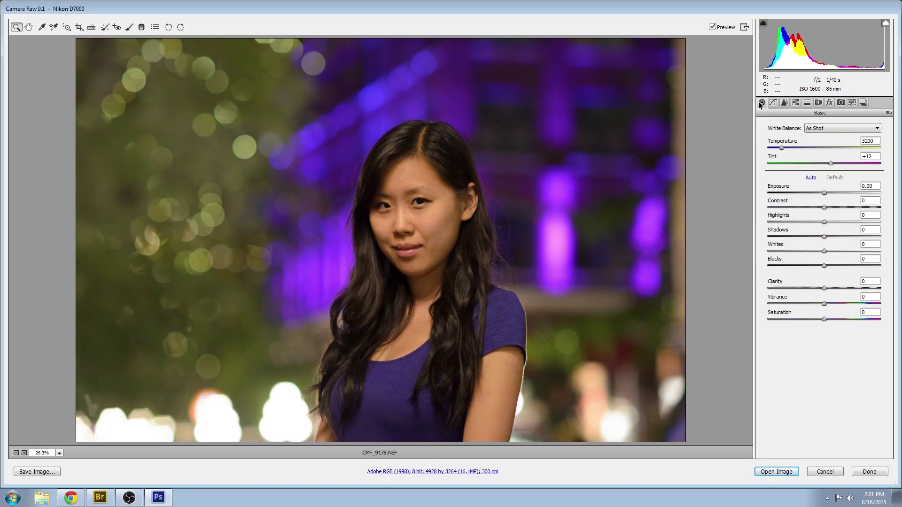
- Try a white balance sampled from the white of the woman's eye, and restore the As Shot setting
click(838, 131)
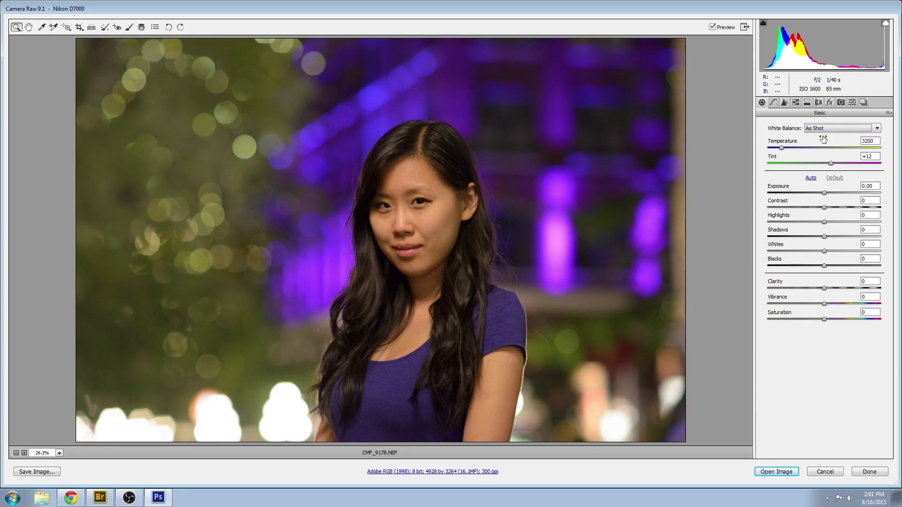
click(41, 27)
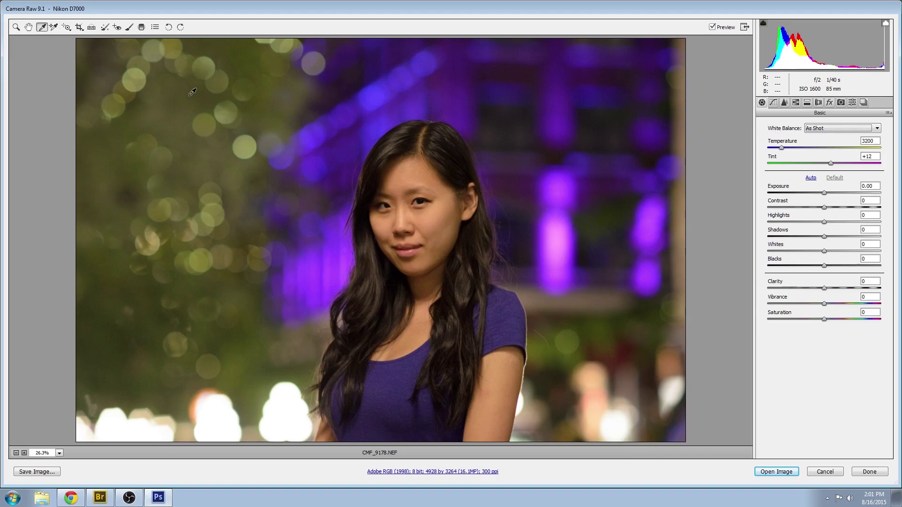
click(418, 199)
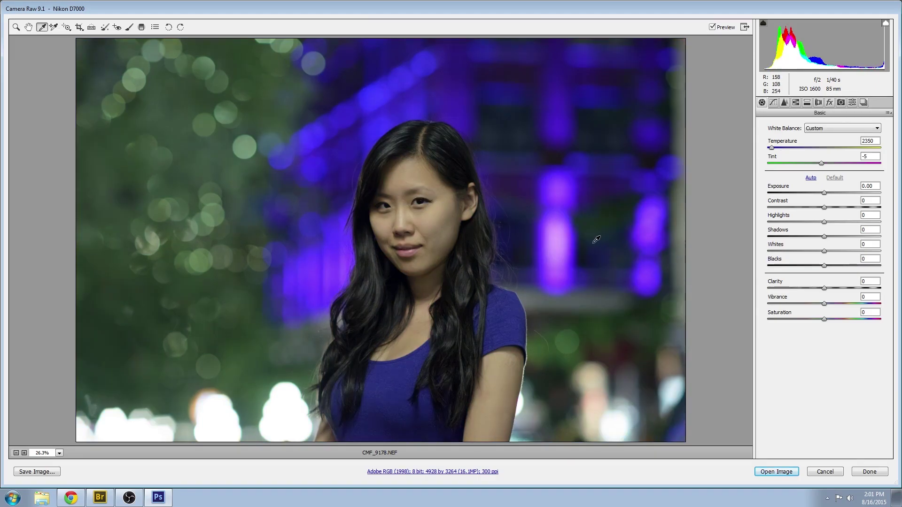
click(852, 126)
click(832, 137)
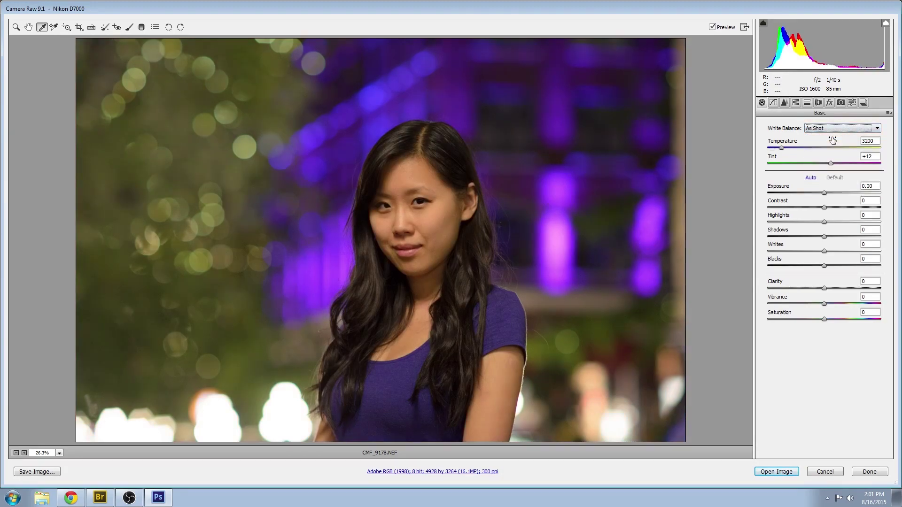
- Set the white balance to Auto and adjust the temperature to 2900
click(826, 126)
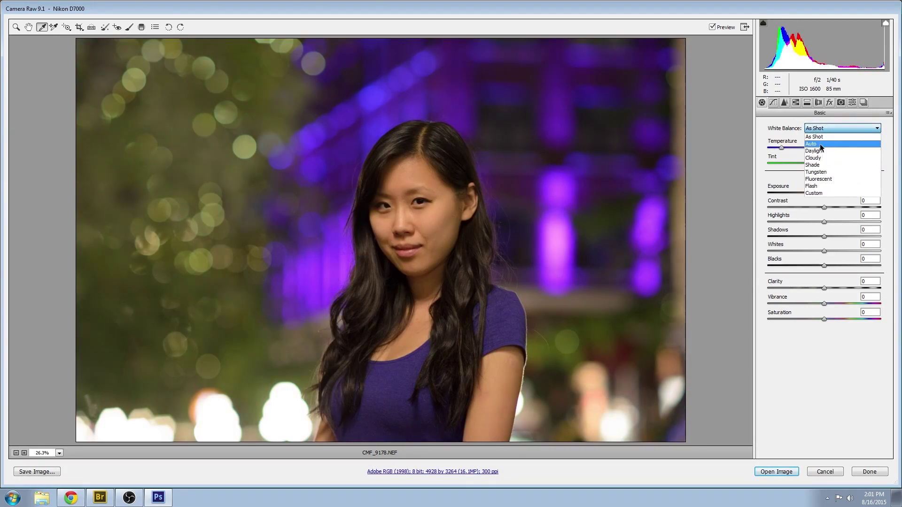
click(819, 144)
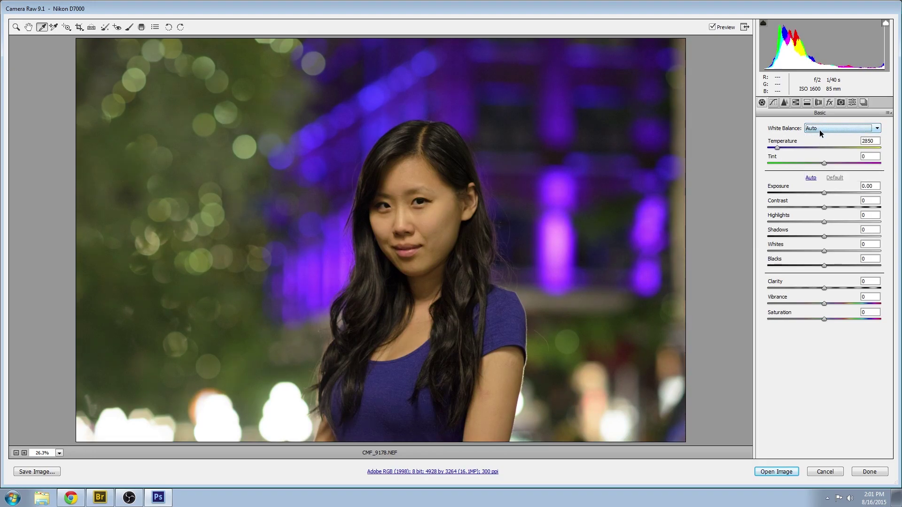
drag(778, 148, 778, 149)
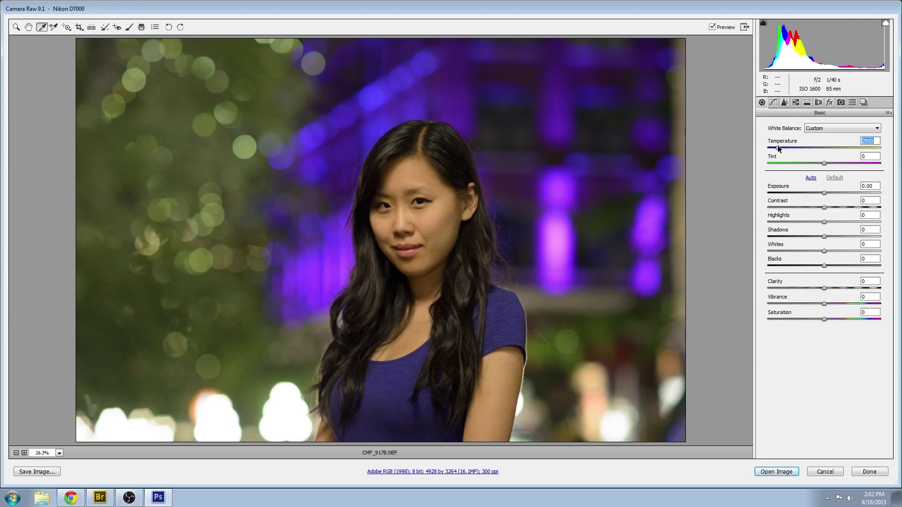
- Try the automatic tone adjustments and reset them to the defaults
click(811, 178)
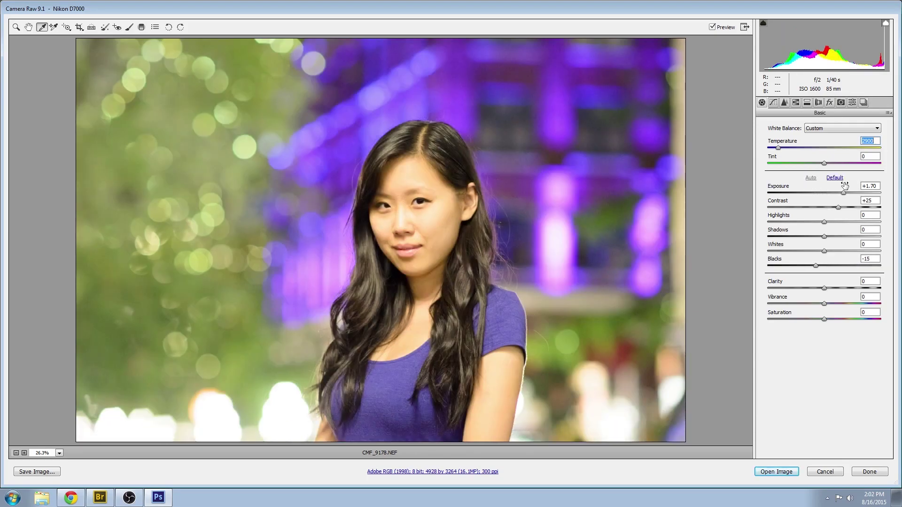
click(836, 179)
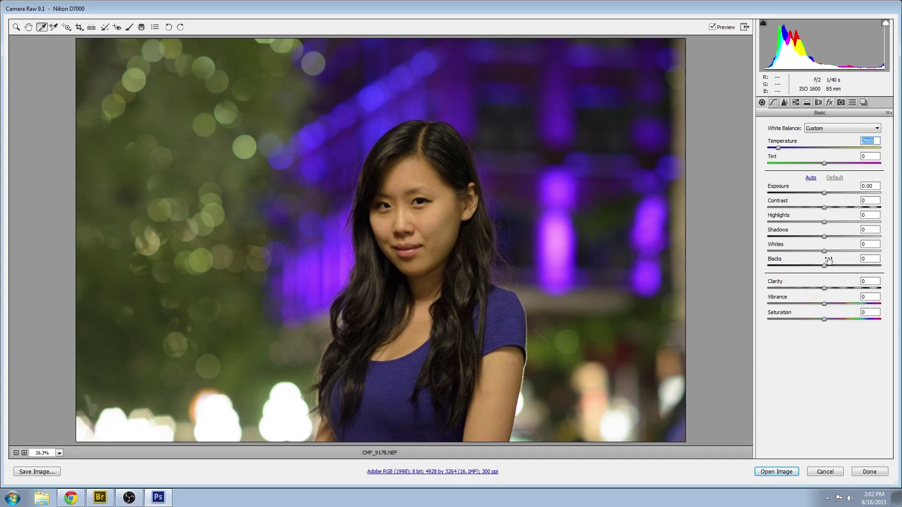
- Set the tones to Highlights -13, Shadows +84, Whites +70 and Blacks -47
drag(825, 223, 864, 251)
key(ctrl+z)
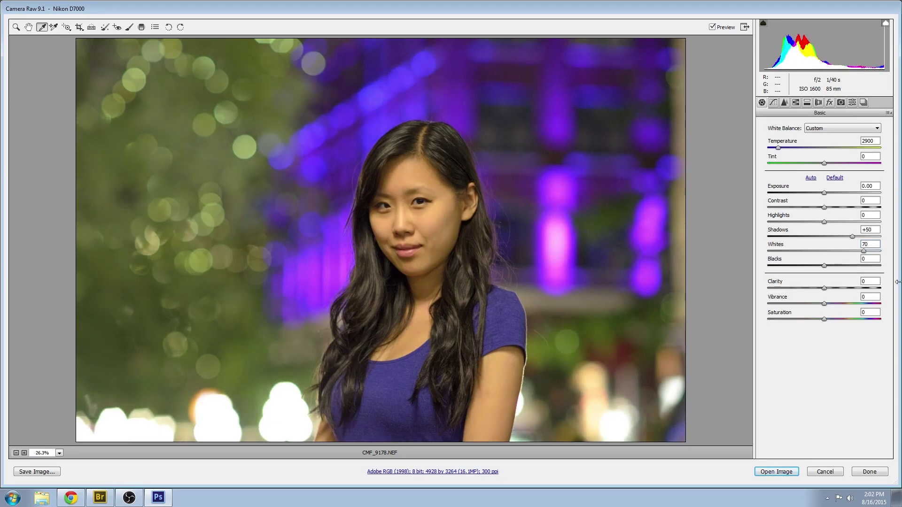
drag(825, 222, 817, 222)
drag(824, 265, 814, 266)
drag(853, 236, 872, 237)
drag(815, 265, 798, 266)
- Turn on the shadow and highlight clipping warnings and reduce Highlights to -30
key(u)
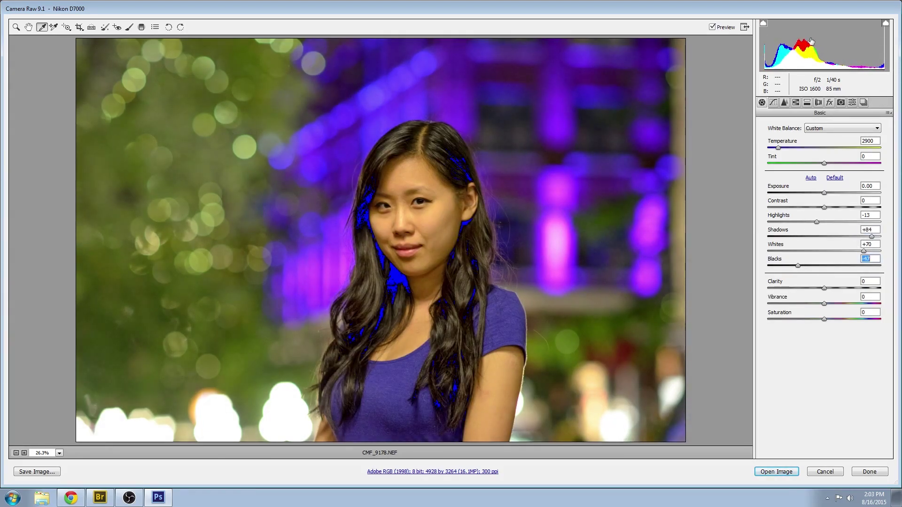
key(o)
mouse_move(817, 221)
mouse_down()
mouse_move(750, 216)
mouse_move(845, 217)
mouse_move(806, 221)
mouse_up()
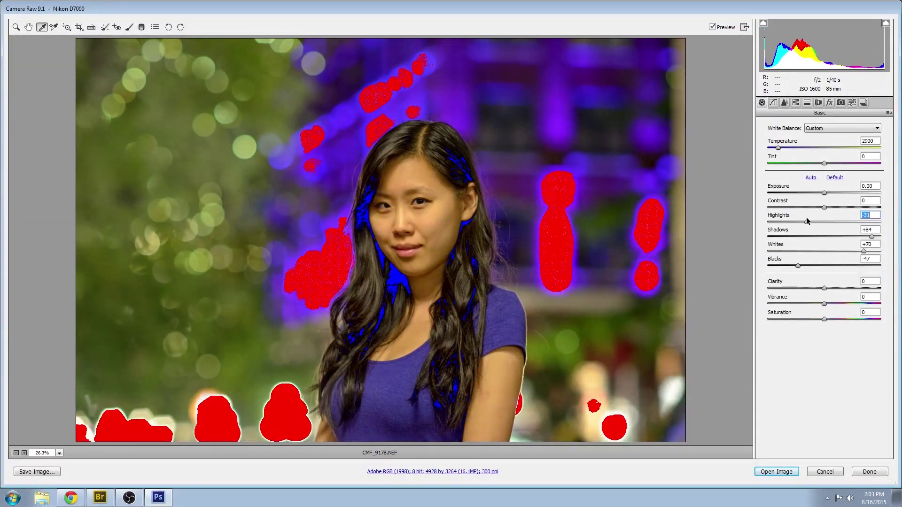
text(0)
- Set Shadows to +58, bring Blacks back to just below zero, and fine-tune Whites
drag(873, 237, 900, 244)
drag(804, 266, 816, 267)
drag(879, 237, 856, 236)
drag(814, 266, 820, 267)
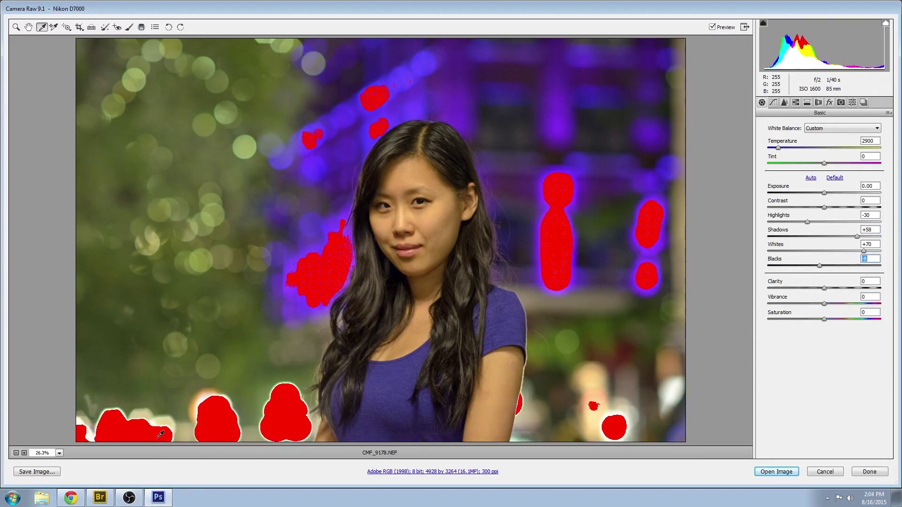
mouse_move(864, 252)
mouse_down()
mouse_move(890, 254)
mouse_move(864, 251)
mouse_up()
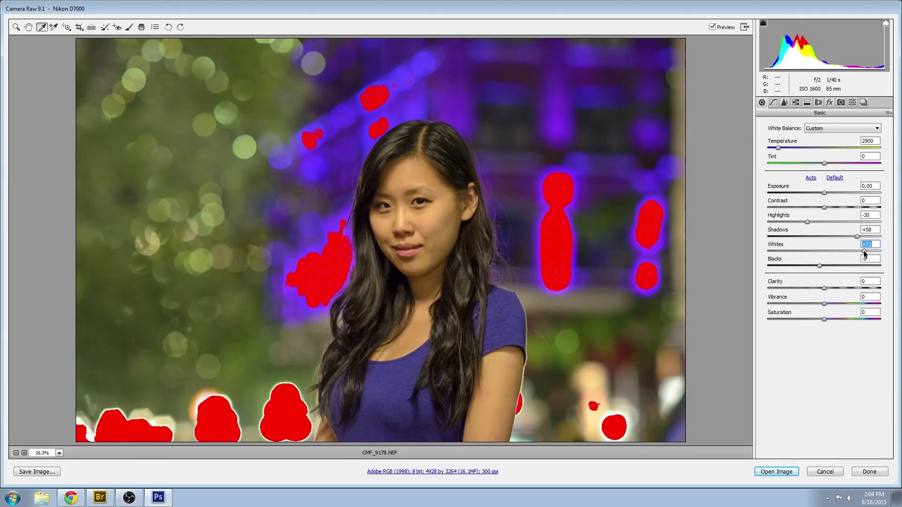
key(Return)
- Set the HSL hue values to Reds -60, Greens +20, Blues +20 and Purples +3
click(784, 103)
click(796, 103)
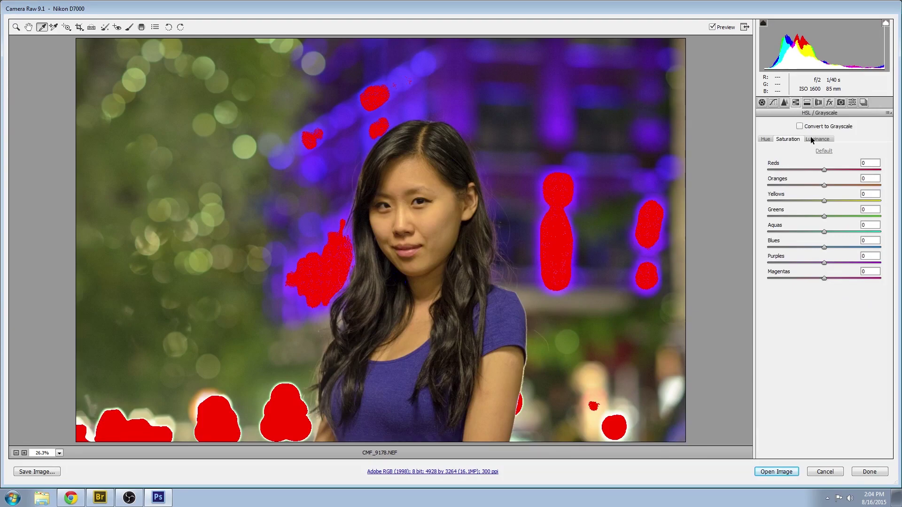
click(768, 138)
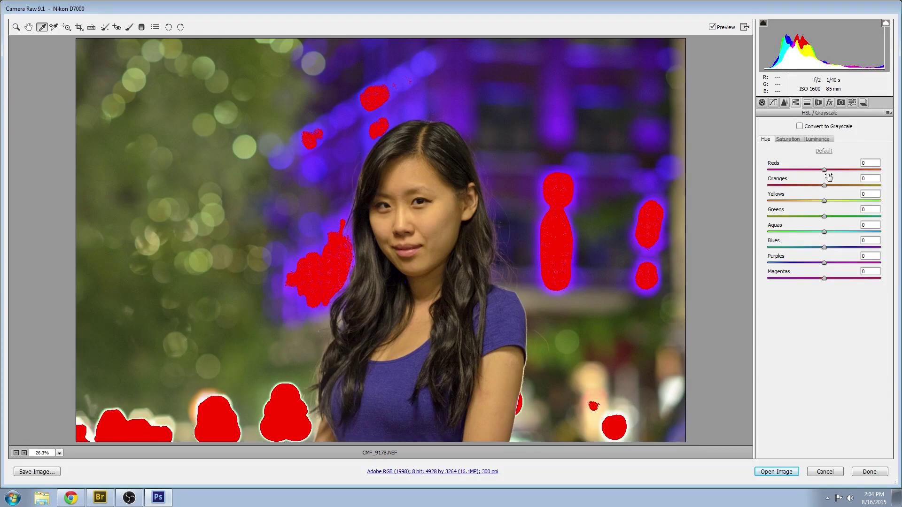
drag(824, 170, 789, 170)
text(-60)
mouse_move(824, 216)
mouse_down()
mouse_move(855, 215)
mouse_move(787, 206)
mouse_move(836, 211)
mouse_up()
text(0)
mouse_move(824, 247)
mouse_down()
mouse_move(796, 243)
mouse_move(842, 238)
mouse_move(836, 249)
mouse_move(828, 241)
mouse_move(836, 239)
mouse_move(796, 264)
mouse_move(826, 264)
mouse_up()
text(020)
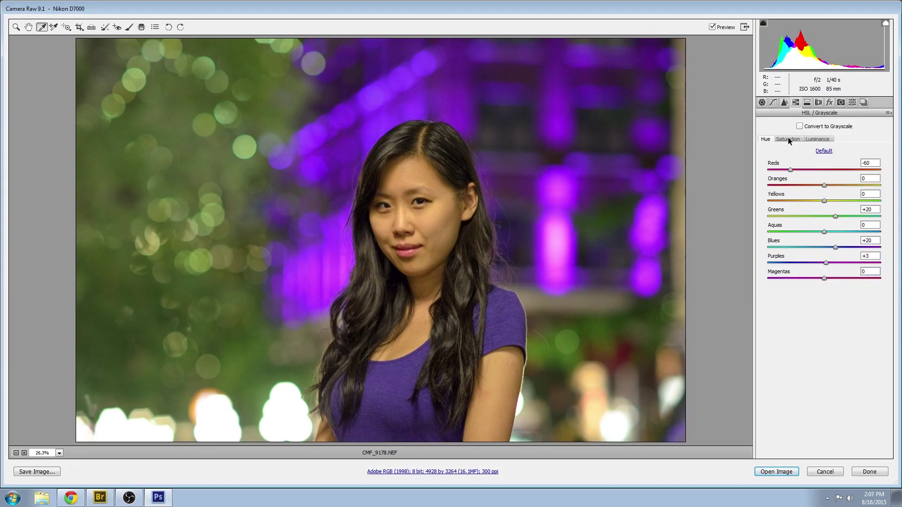
- Set the HSL saturation values to Reds +50, Yellows -40, Greens +50, Blues +20 and Purples +50
click(788, 139)
drag(824, 169, 851, 168)
drag(824, 201, 843, 237)
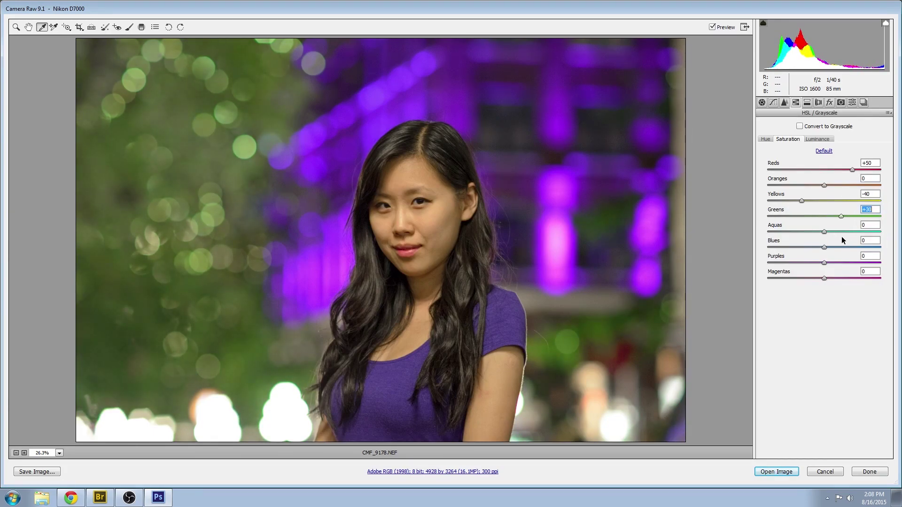
key(Return)
click(832, 227)
click(836, 245)
drag(825, 262, 877, 256)
text(50)
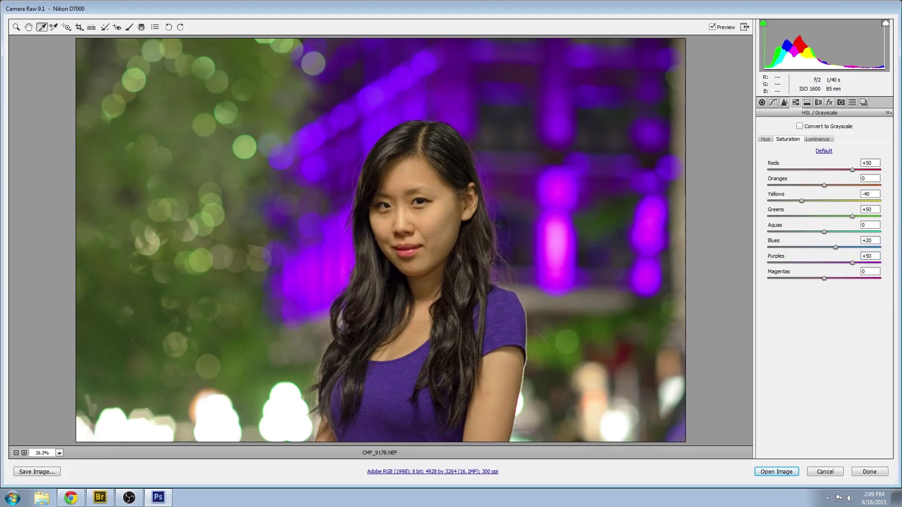
key(Tab)
- Set the HSL luminance values to Reds +40, Oranges +20, Yellows +10 and Greens -20, and lower Magentas
click(817, 140)
drag(825, 170, 772, 209)
text(40)
text(10)
text(20)
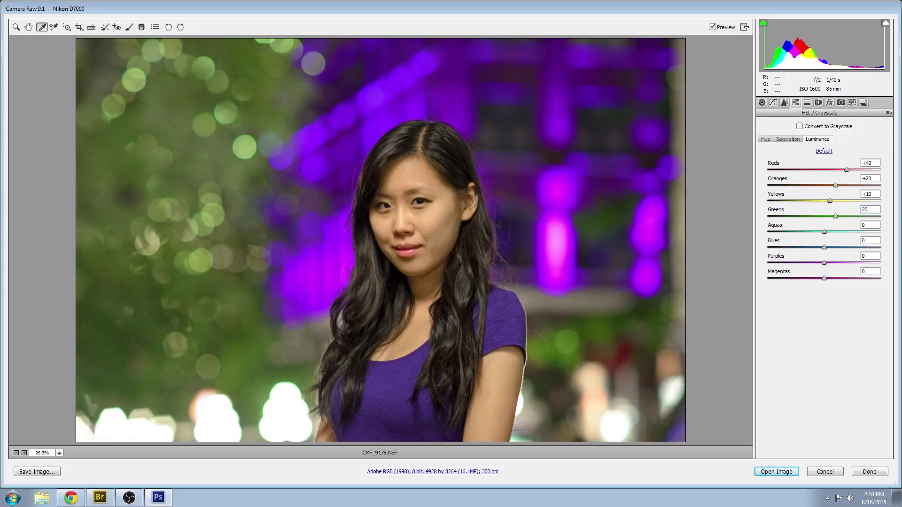
key(Home)
text(-)
drag(824, 279, 802, 287)
- Remove chromatic aberration and set the green defringe amount to 20 to clean the fringes around the bright lights
click(819, 104)
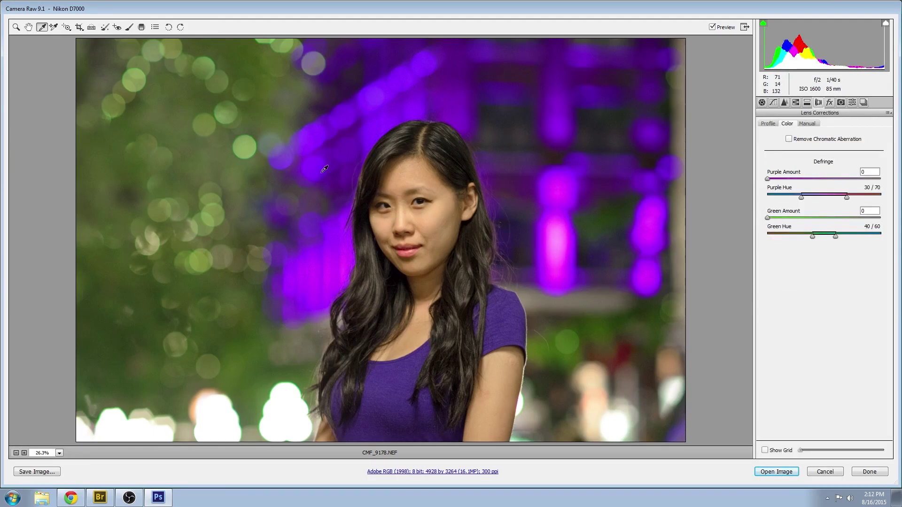
key(z)
drag(224, 135, 508, 346)
scroll(509, 347, down, 5)
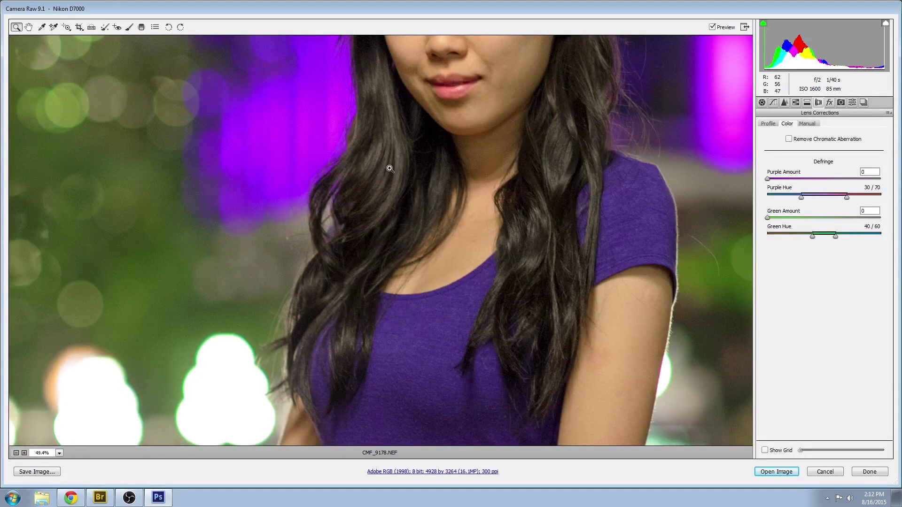
drag(389, 167, 449, 407)
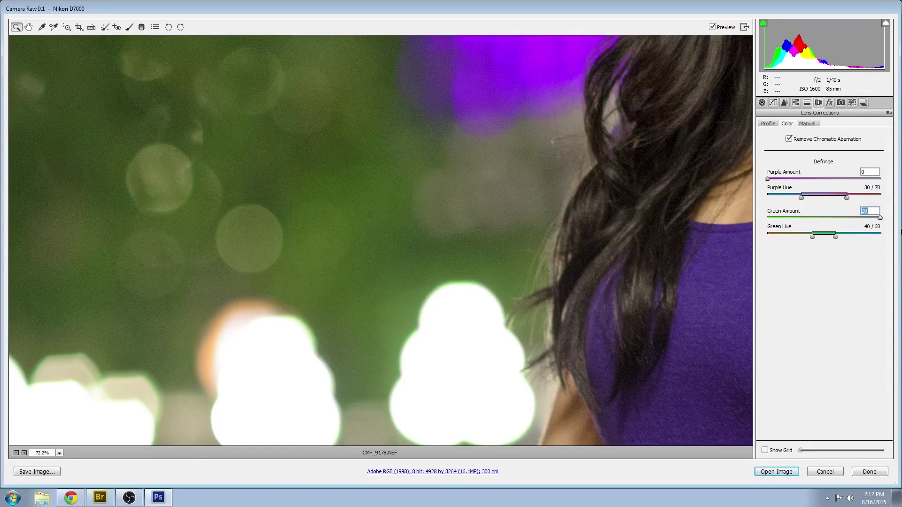
key(ctrl+0)
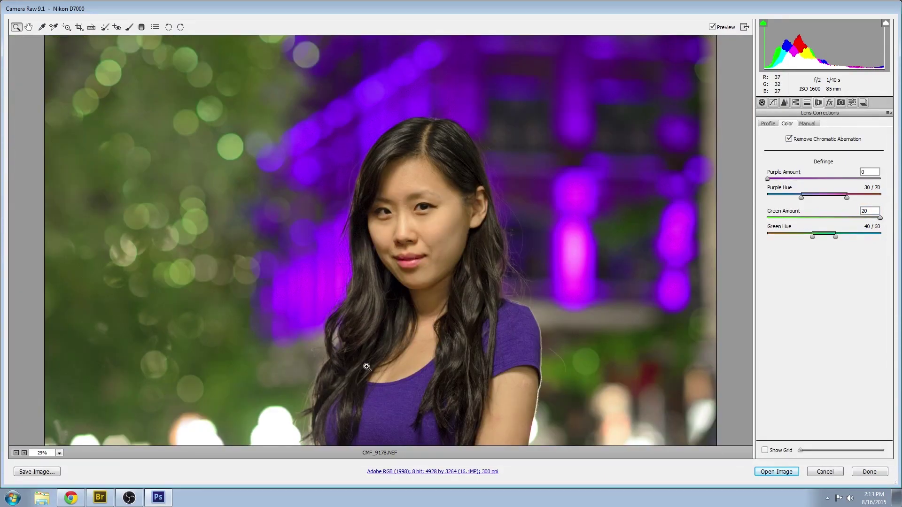
- Examine the hair edges against the purple background up close, and look over the lens profile and effects settings
scroll(366, 369, down, 1)
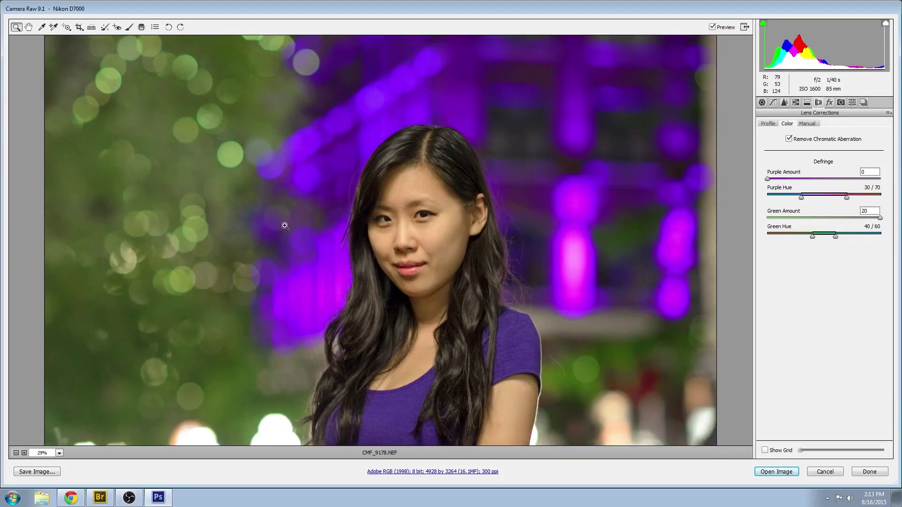
drag(343, 193, 472, 289)
scroll(473, 288, up, 8)
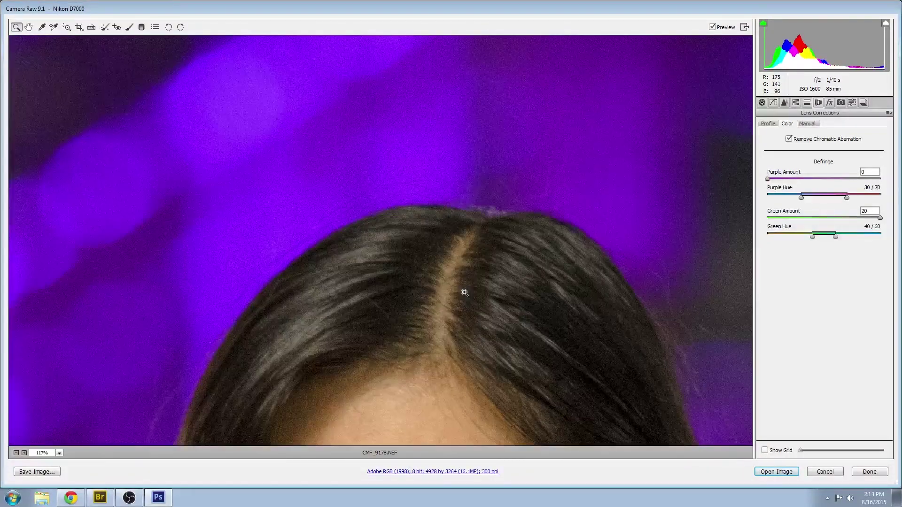
right_click(470, 146)
click(503, 175)
click(769, 124)
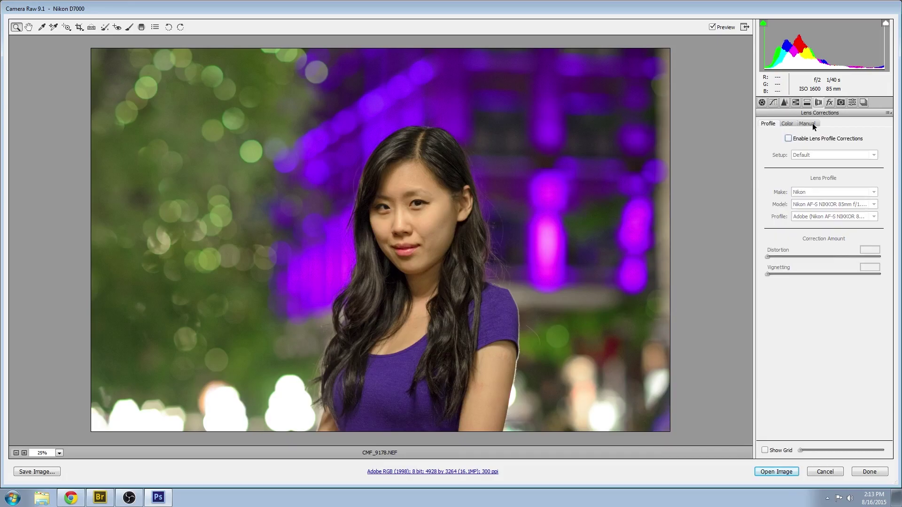
click(828, 103)
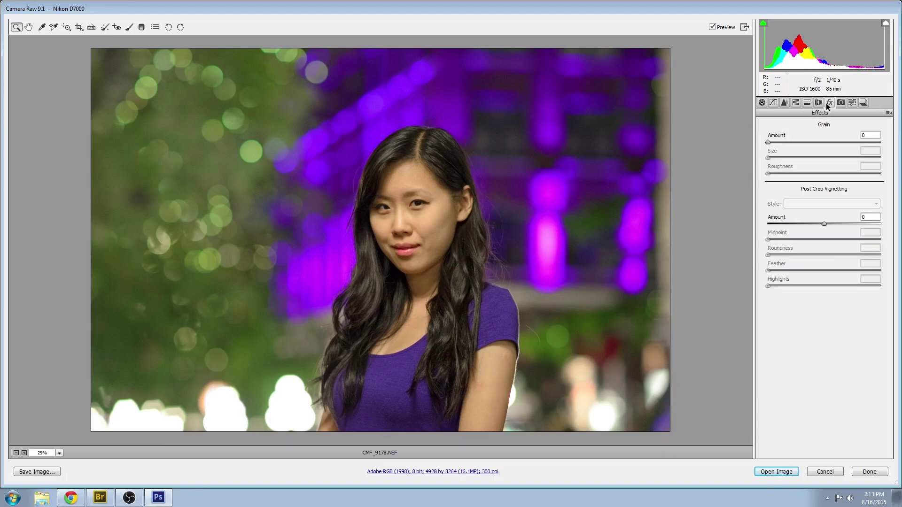
- Save the current adjustments as a new snapshot named "edited"
click(864, 103)
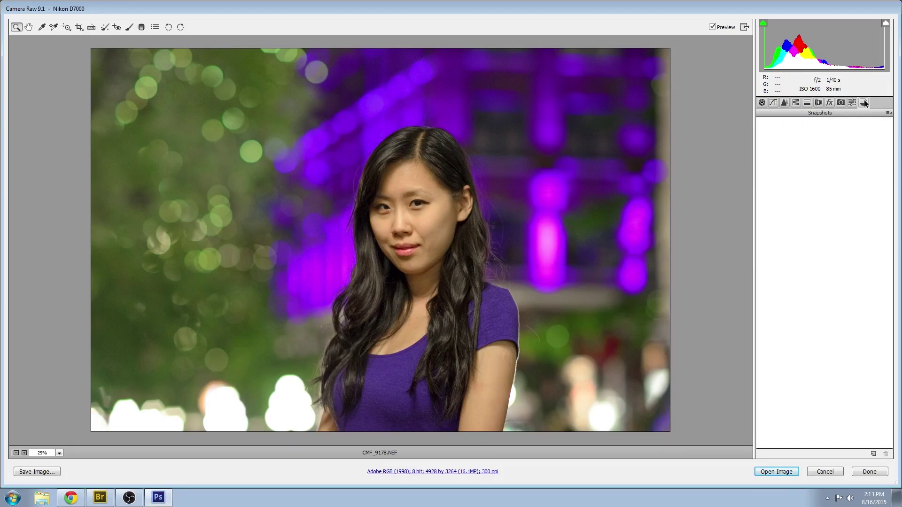
click(872, 453)
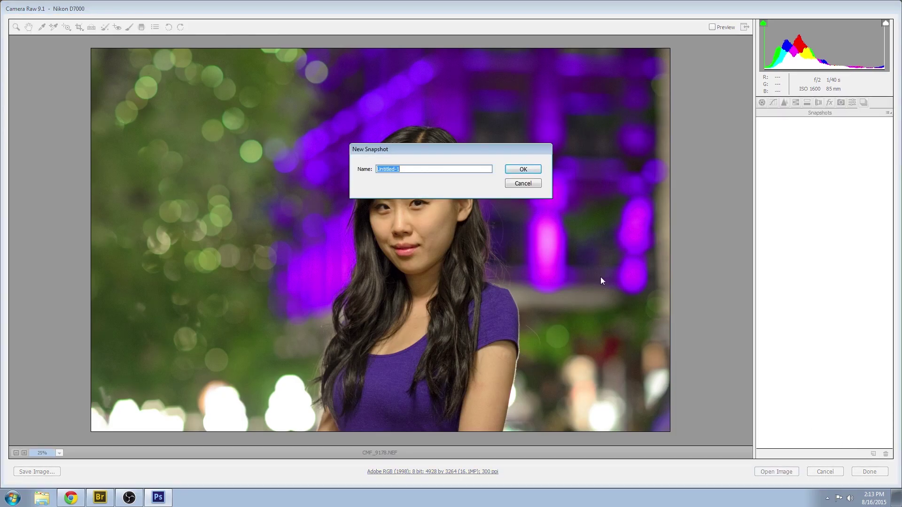
text(edited)
key(Return)
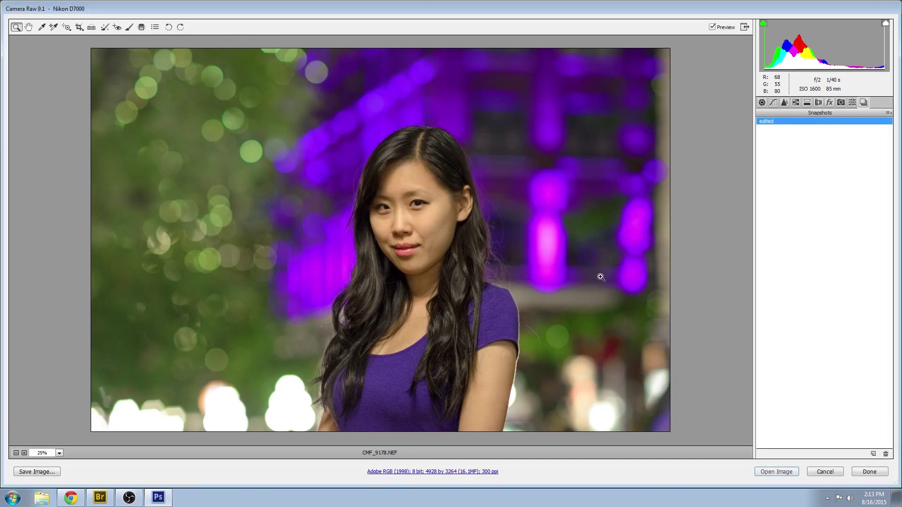
- Apply the Camera Raw default settings to the photo and save them as a new snapshot named "original"
click(888, 113)
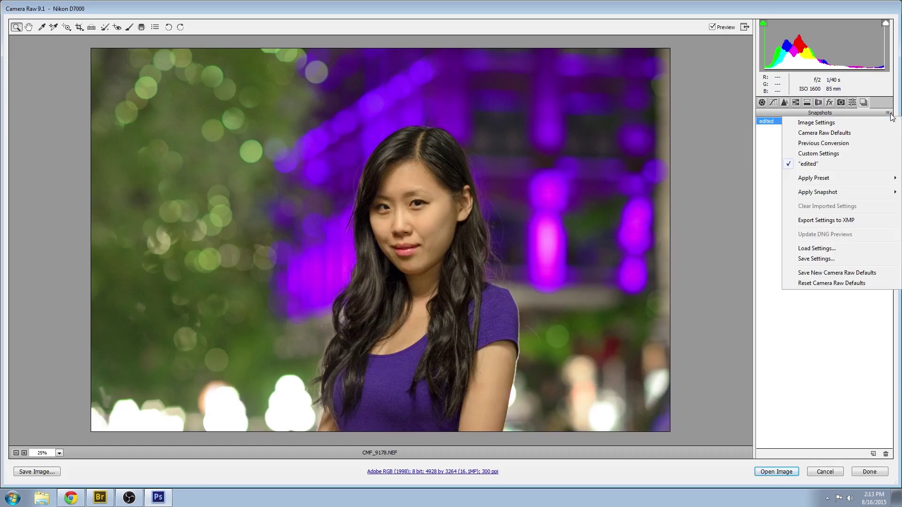
click(841, 133)
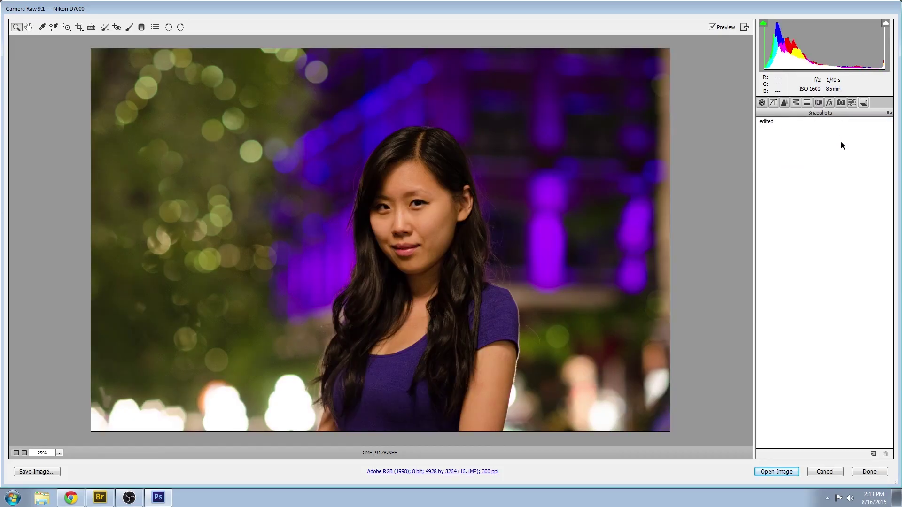
click(873, 455)
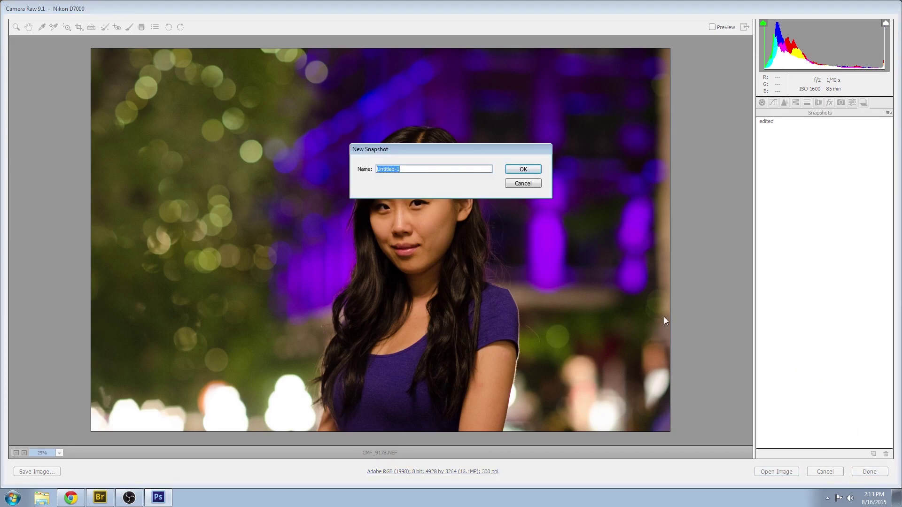
text(original)
key(Return)
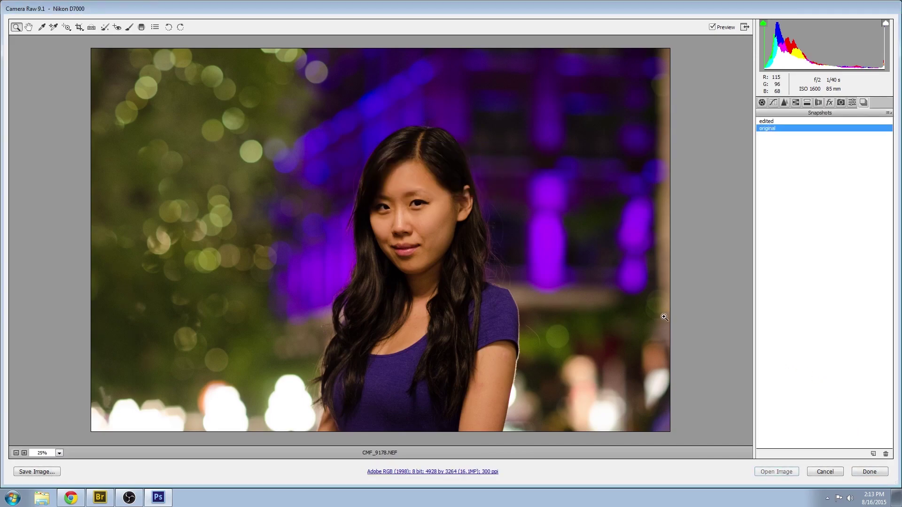
- Compare the "edited" and "original" snapshots by switching between them, finishing with "edited" applied
click(764, 121)
click(766, 128)
click(766, 122)
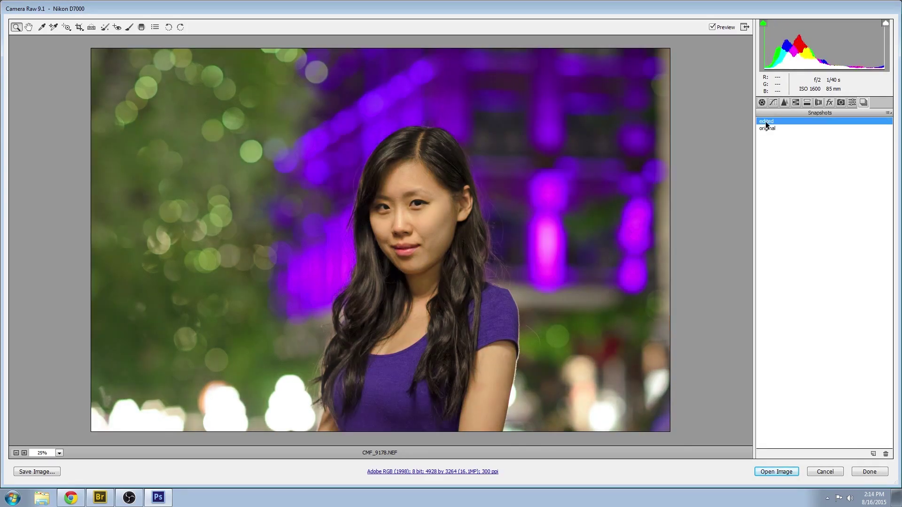
click(766, 128)
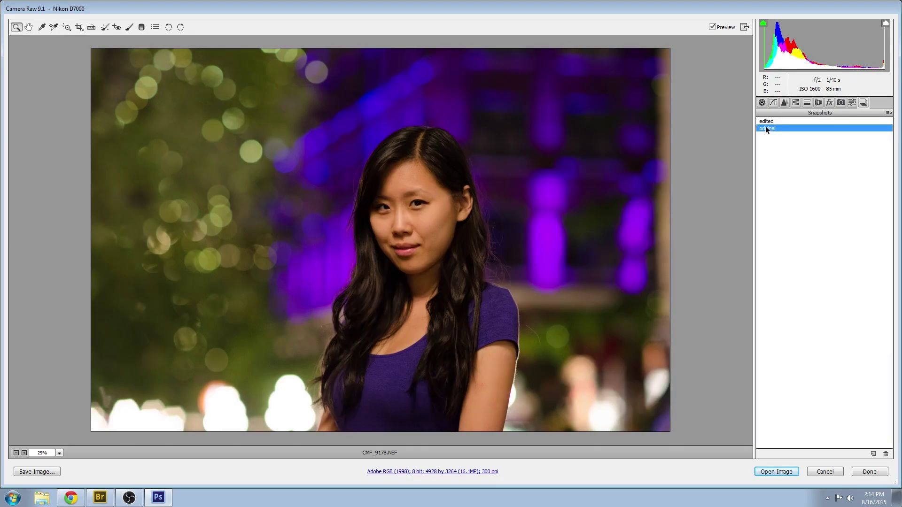
click(765, 121)
- Lower the HSL hue of Magentas to -100 and try a different hue value for Purples
click(796, 102)
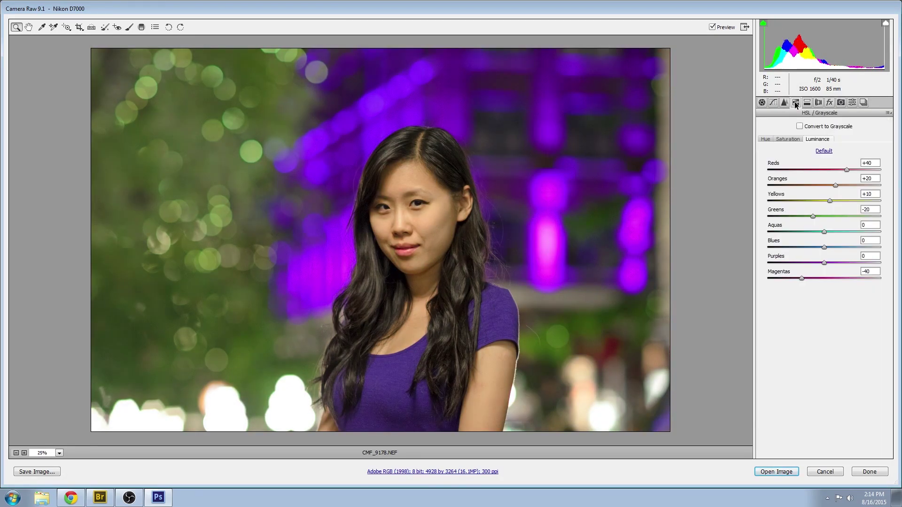
click(764, 140)
mouse_move(826, 263)
mouse_down()
mouse_move(847, 263)
mouse_move(824, 263)
mouse_up()
drag(824, 278, 727, 285)
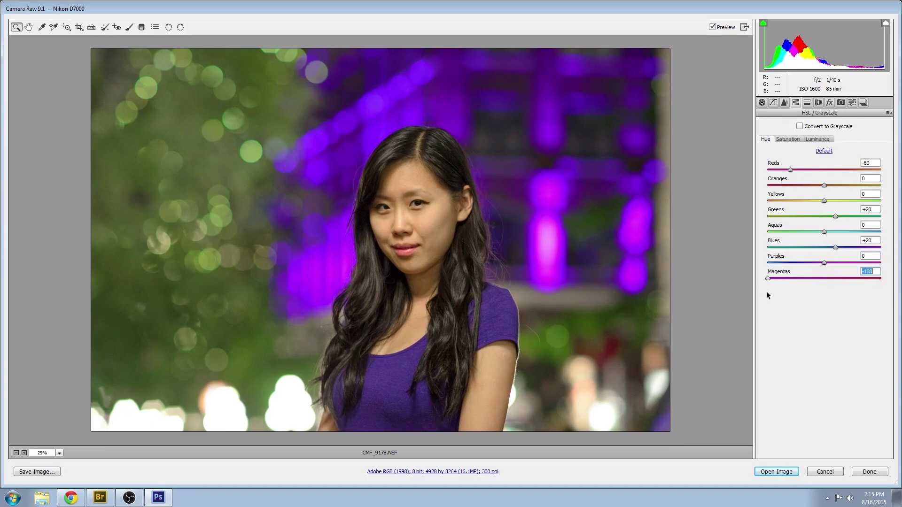
drag(810, 262, 839, 235)
- Experiment with the HSL saturation of Magentas, Purples and Blues, and undo the most recent adjustments
click(787, 139)
mouse_move(824, 279)
mouse_down()
mouse_move(803, 277)
mouse_move(826, 277)
mouse_up()
drag(852, 263, 824, 265)
click(835, 248)
key(ctrl+alt+z)
key(ctrl+alt+z)
key(ctrl+alt+z)
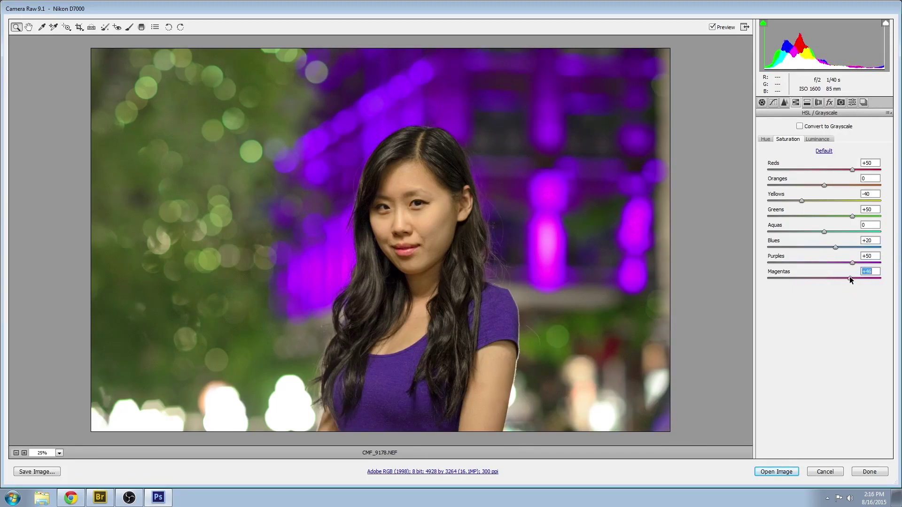
- Reduce the HSL saturation of Purples and raise the luminance of Magentas
drag(852, 262, 819, 243)
click(818, 139)
drag(804, 278, 882, 277)
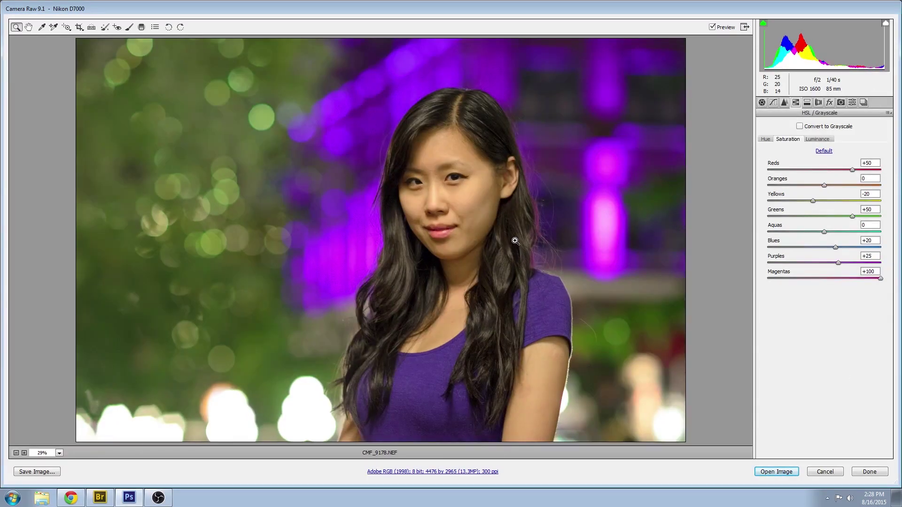
- Reposition and tighten the crop around the woman to about 4434 by 2937 pixels
click(79, 28)
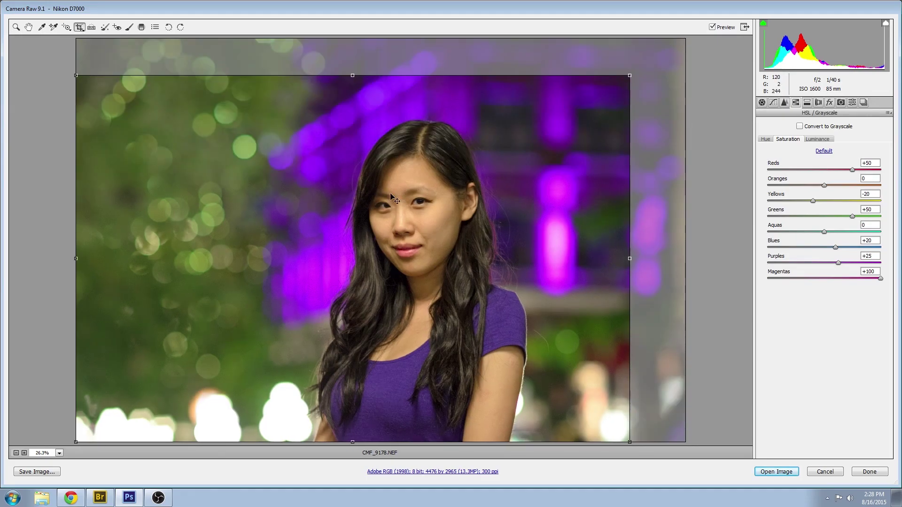
drag(593, 330, 609, 325)
drag(94, 441, 93, 442)
drag(94, 75, 96, 77)
drag(648, 76, 646, 77)
key(Return)
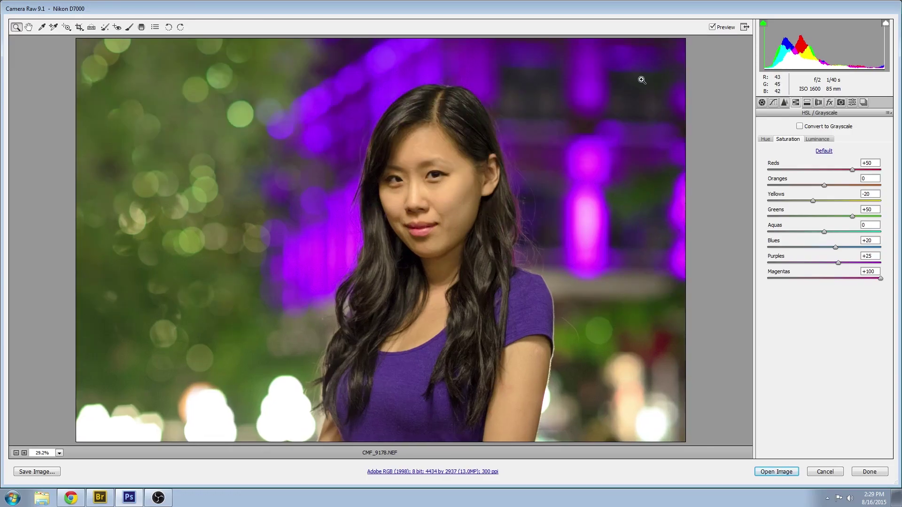
- Shift the crop frame slightly and enlarge it to about 4543 by 3009 pixels
click(80, 29)
drag(431, 208, 435, 212)
key(Return)
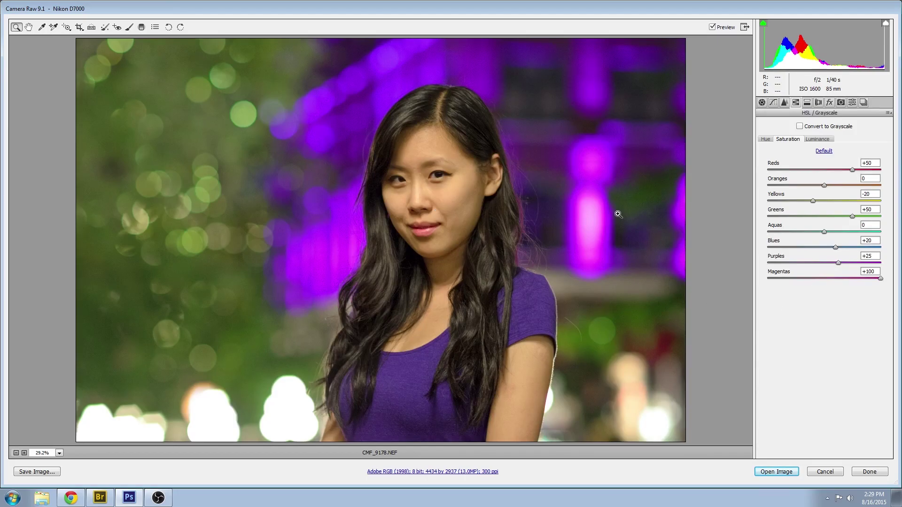
key(c)
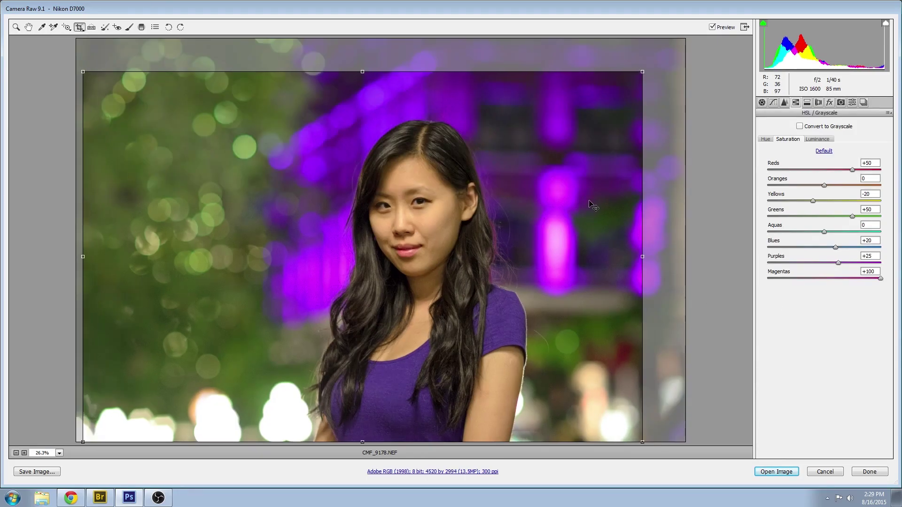
drag(643, 71, 647, 71)
key(Return)
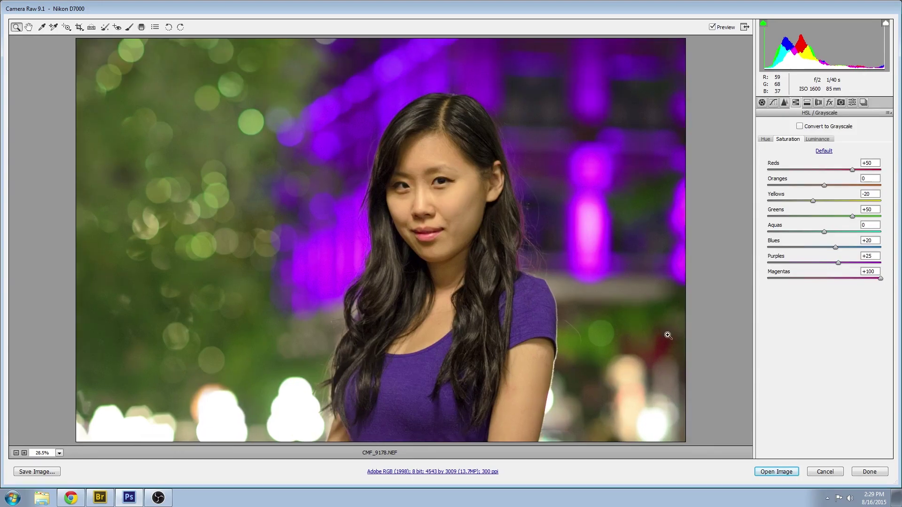
- Open the developed photo in Photoshop and duplicate the Background layer twice
click(783, 474)
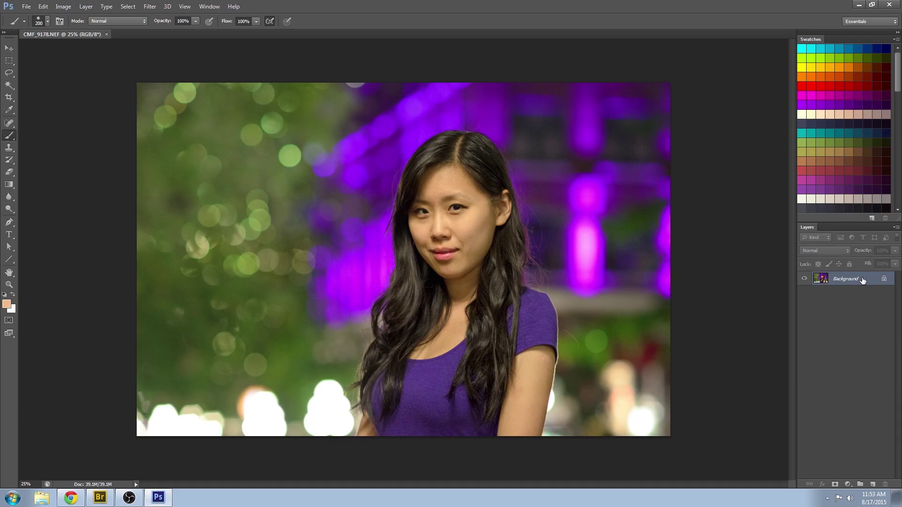
drag(872, 484, 873, 484)
- Hide the Background copy 2 layer and apply a 6-pixel Gaussian Blur to the Background copy layer
click(846, 293)
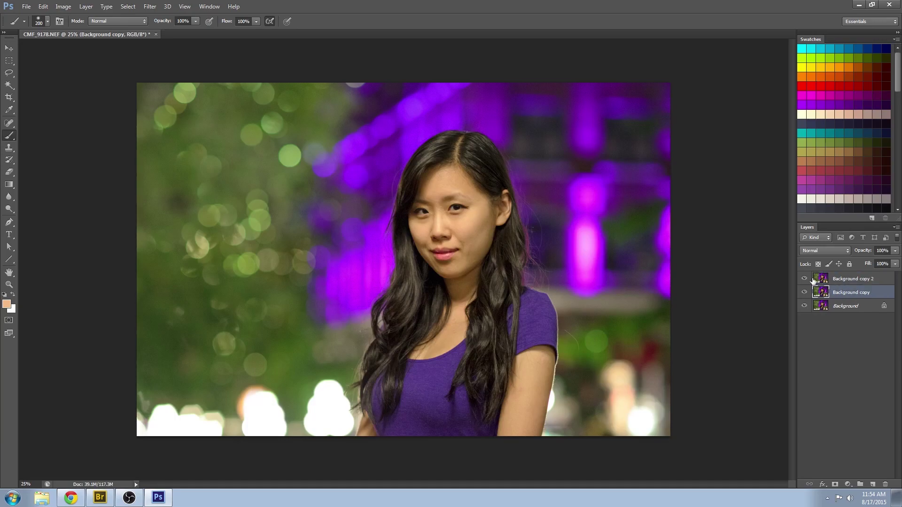
click(804, 279)
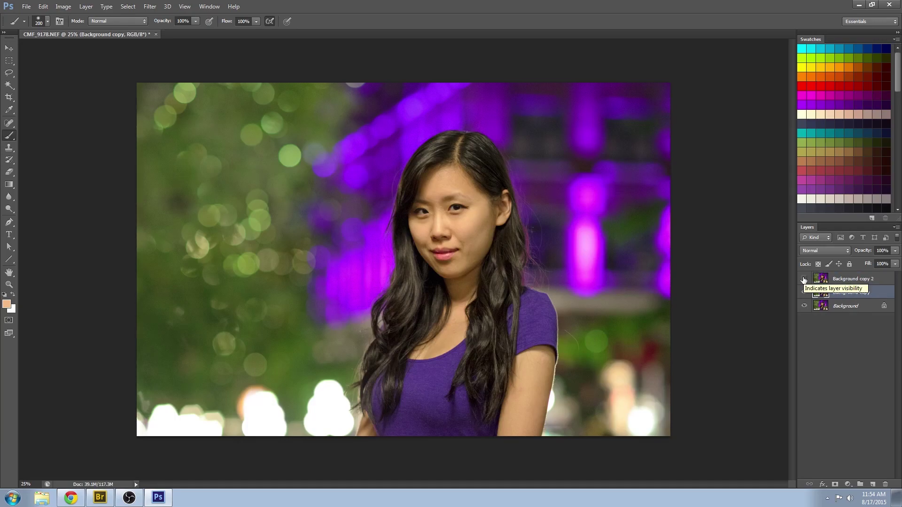
click(147, 8)
mouse_move(199, 100)
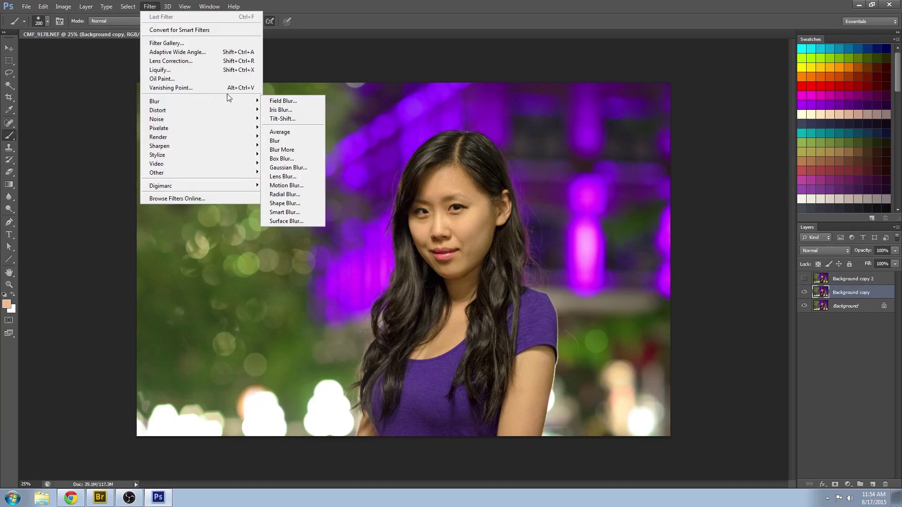
click(281, 167)
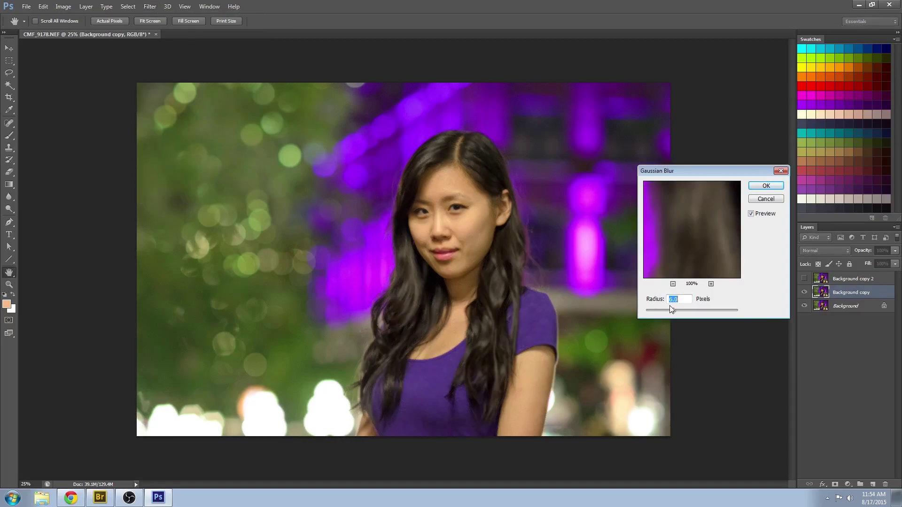
click(760, 190)
- Show Background copy 2 and use Apply Image on it with layer Background copy, Subtract blending, scale 2 and offset 128
click(803, 280)
click(835, 281)
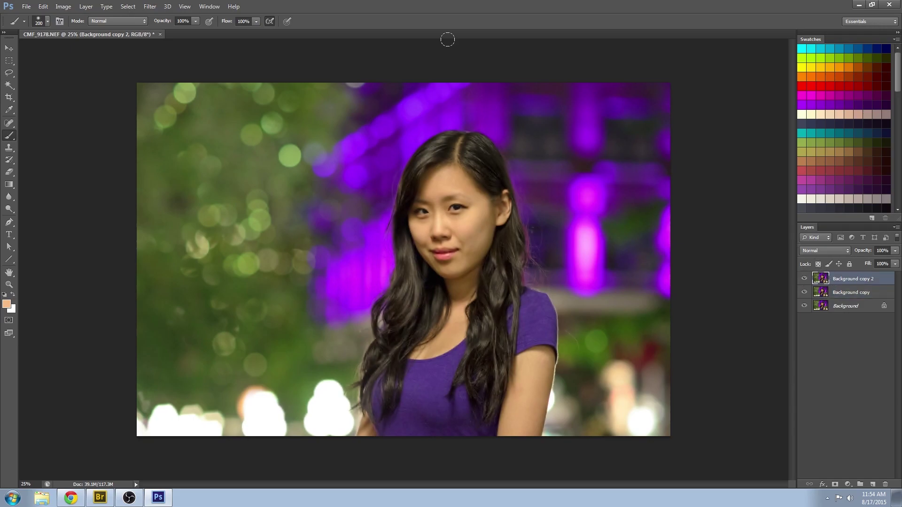
click(64, 7)
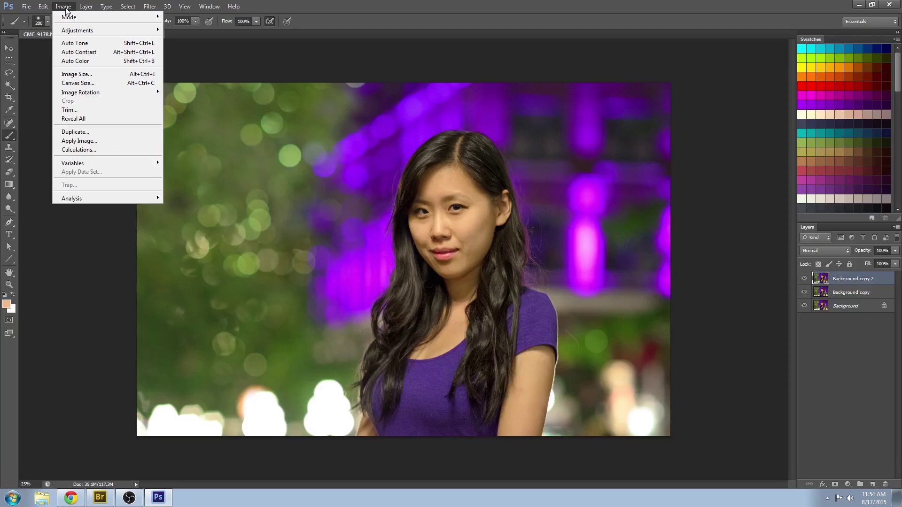
click(78, 141)
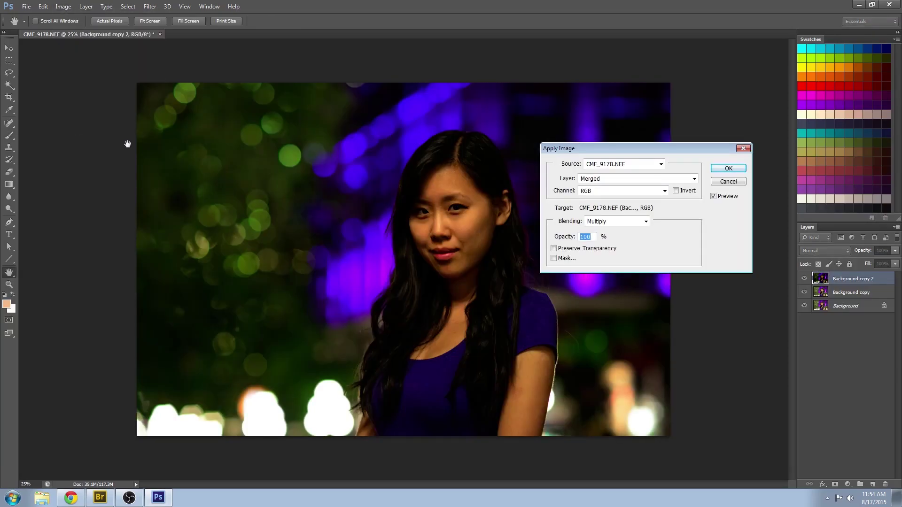
click(637, 180)
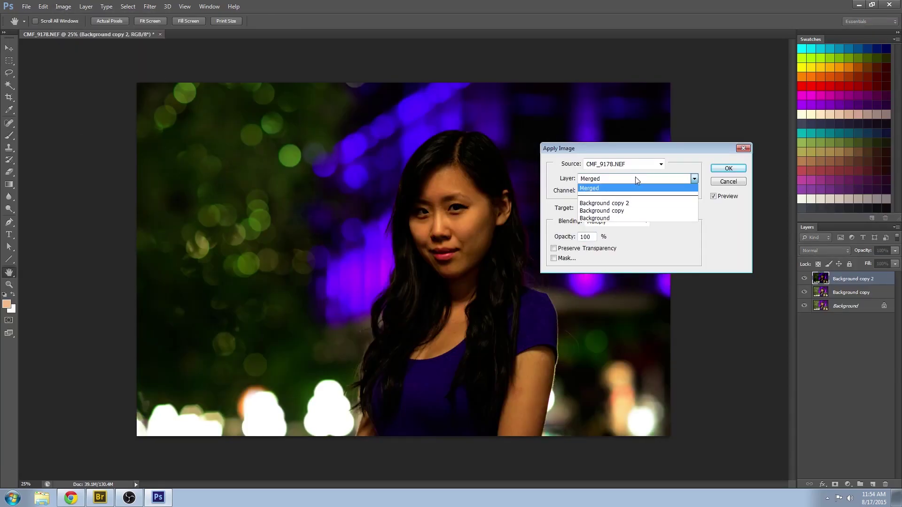
click(624, 211)
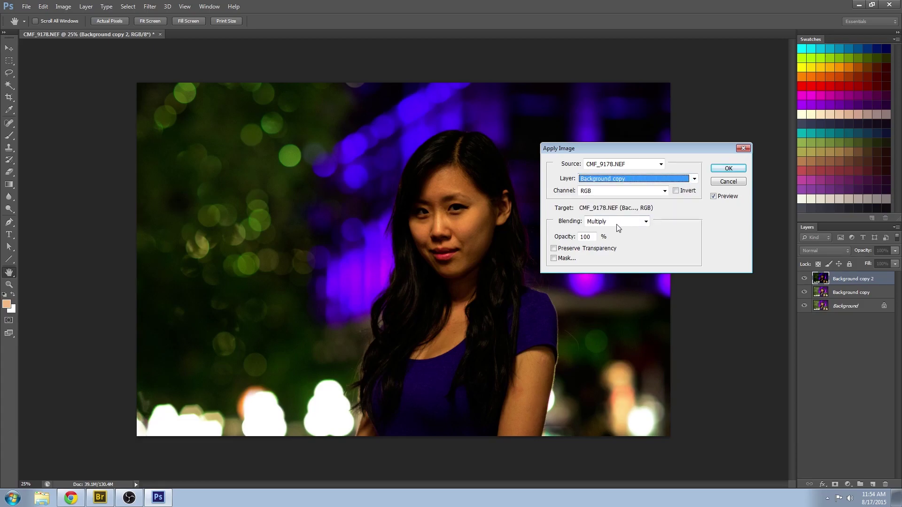
click(621, 226)
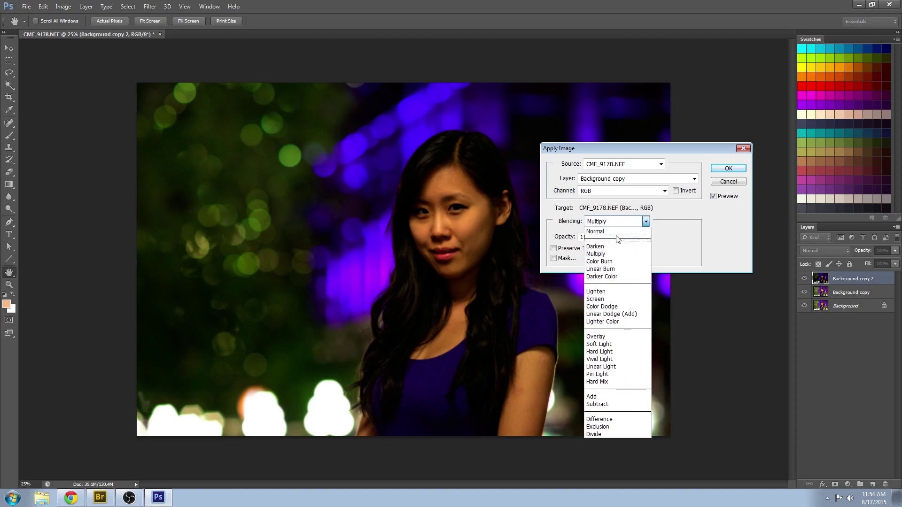
click(609, 406)
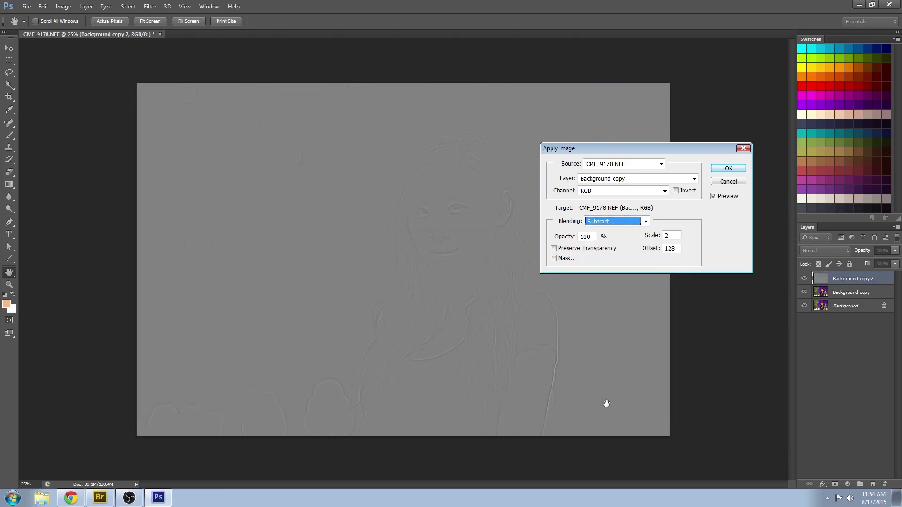
click(719, 174)
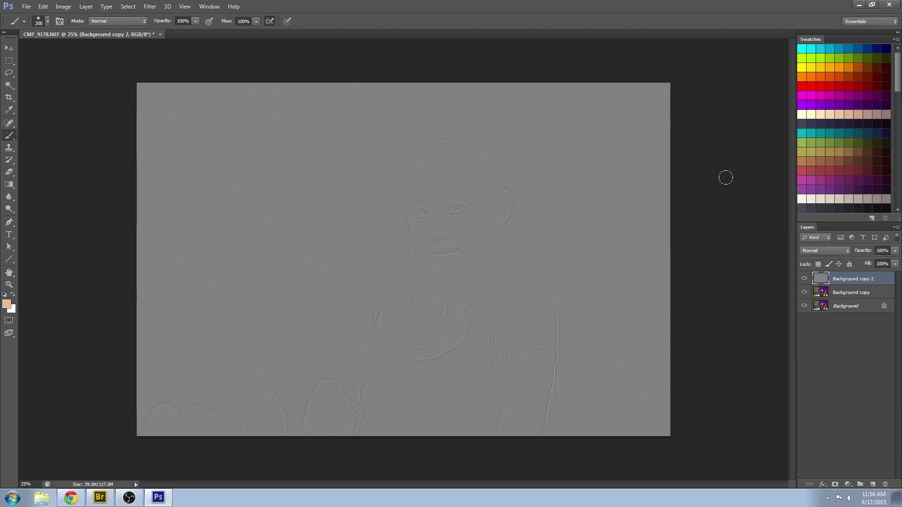
- Set Background copy 2 to Linear Light blending and group it with Background copy in a group named "freq"
click(830, 252)
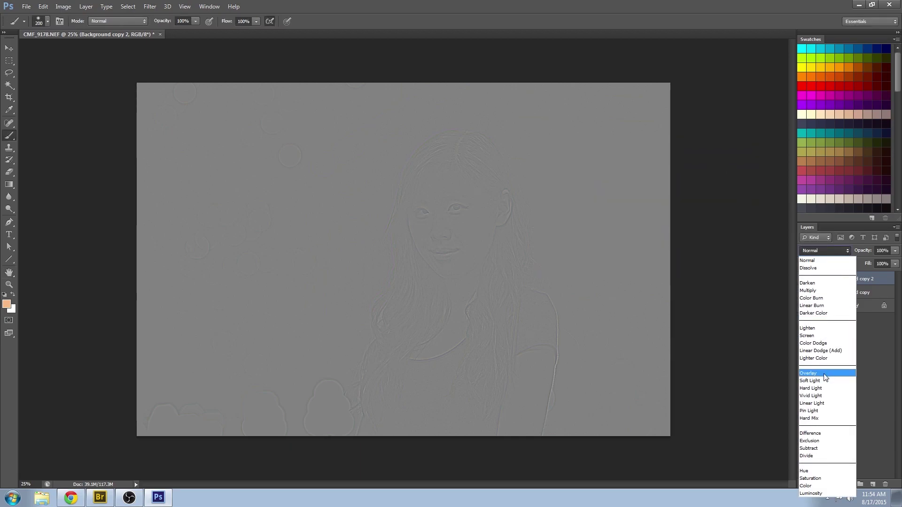
click(821, 402)
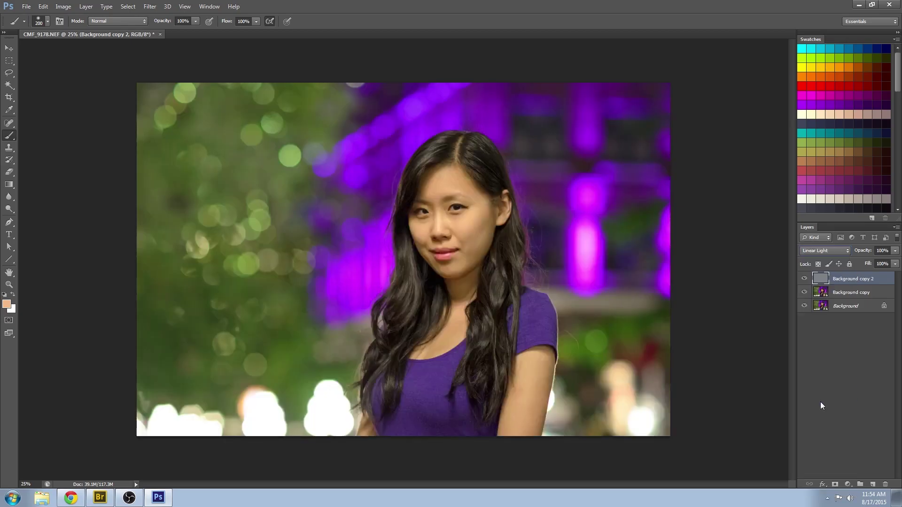
shift+click(860, 293)
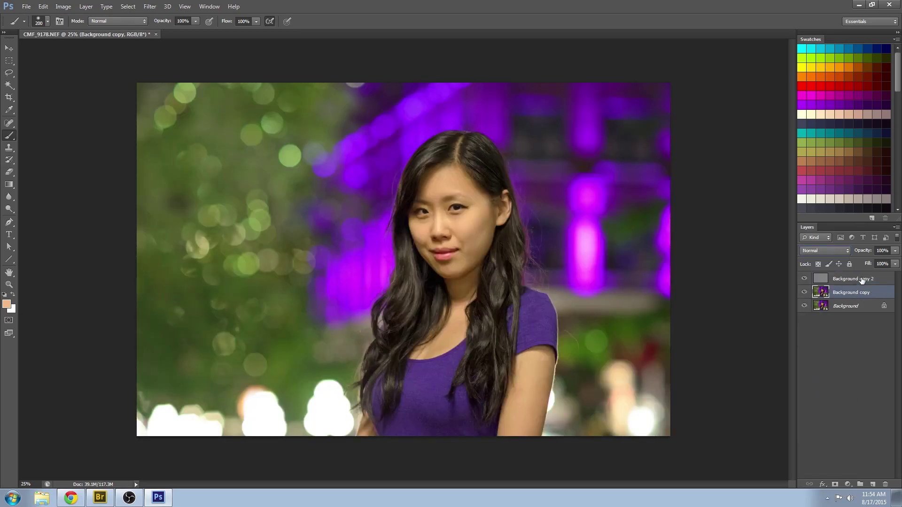
click(895, 229)
click(826, 285)
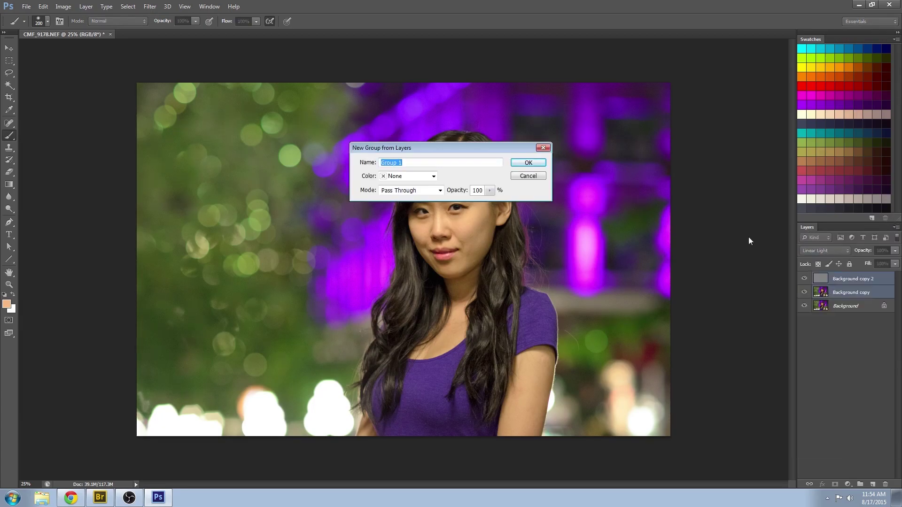
text(freq)
click(528, 163)
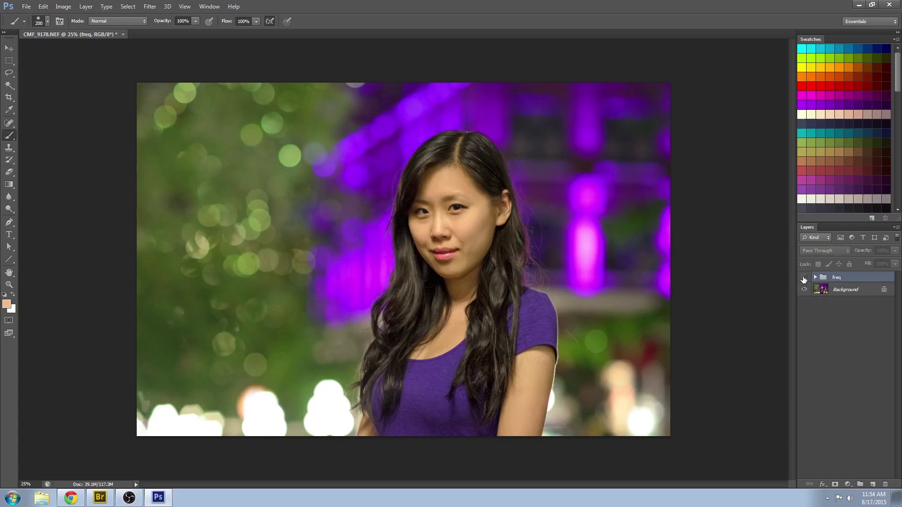
- Expand the freq group, select the Background copy layer and prepare the Brush with a skin tone sampled from the cheek below the eye
click(816, 278)
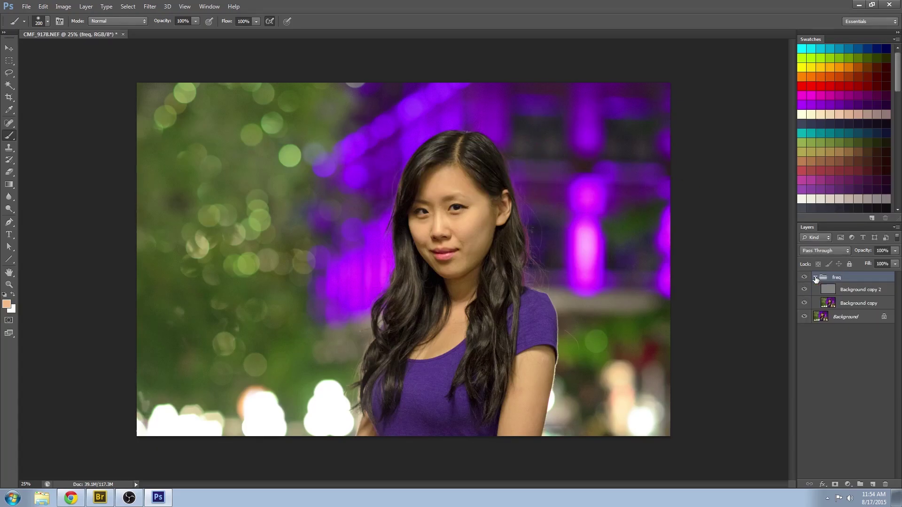
click(829, 304)
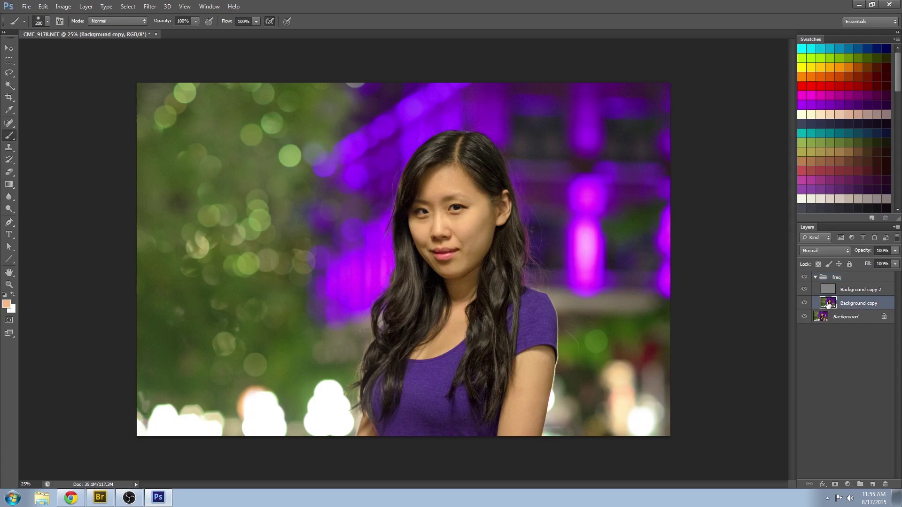
key(z)
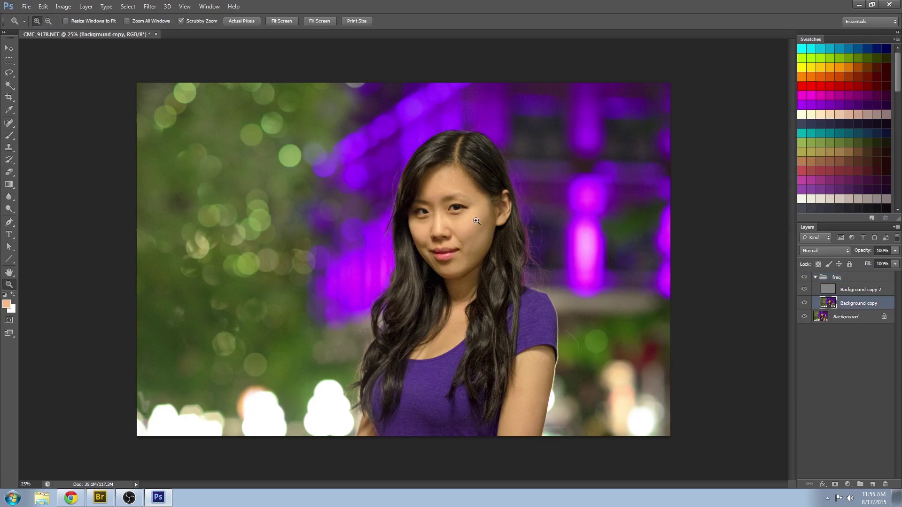
drag(446, 219, 481, 270)
scroll(671, 314, up, 2)
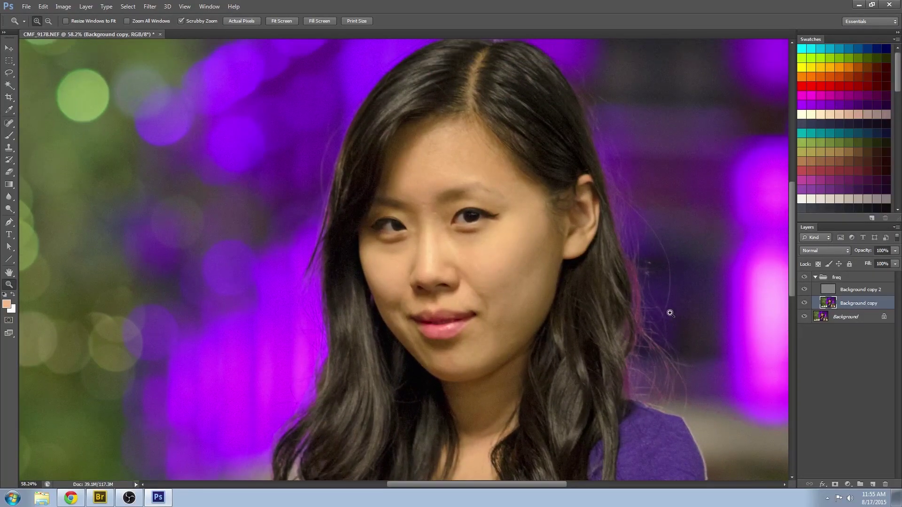
click(9, 135)
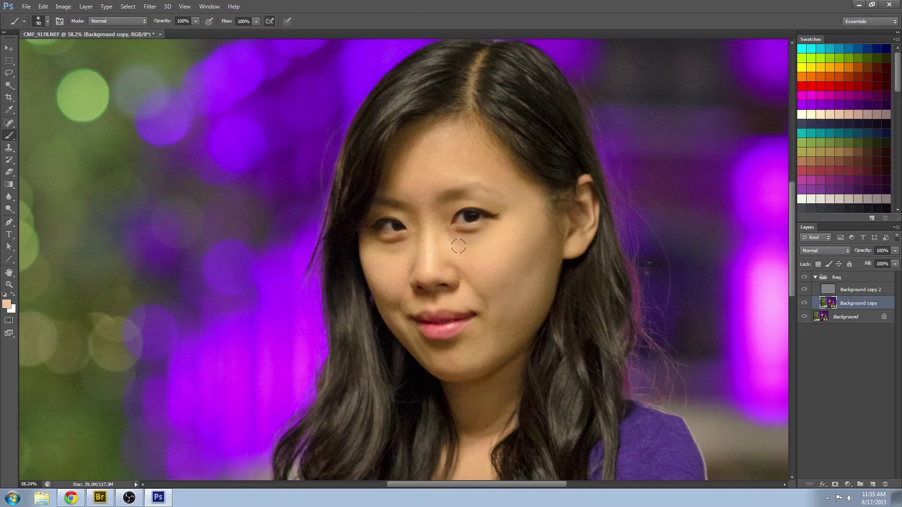
click(42, 21)
alt+click(485, 247)
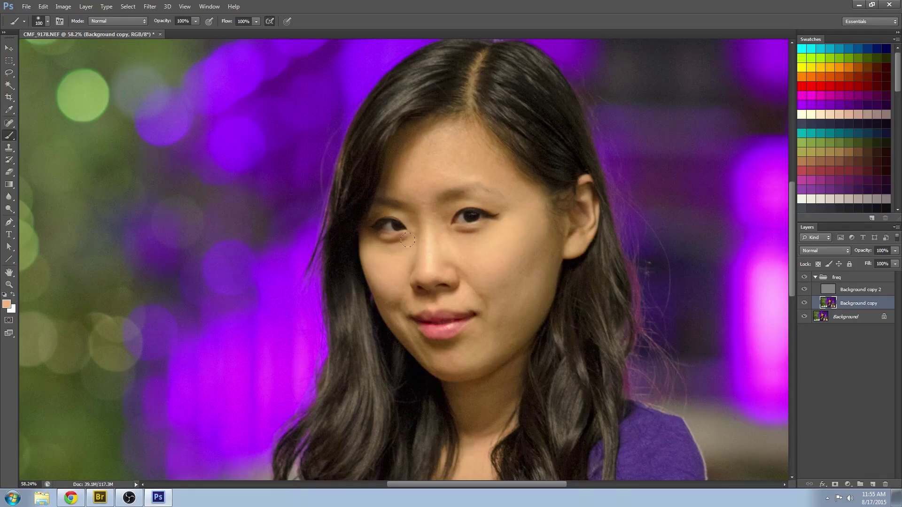
- Brush sampled cheek and nose tones over the shadow beneath the other eye and along the nose, reducing the brush to 30 px
key(bracketleft)
key(bracketleft)
key(bracketleft)
key(bracketleft)
alt+click(384, 261)
alt+click(429, 268)
key(bracketleft)
key(bracketleft)
key(bracketleft)
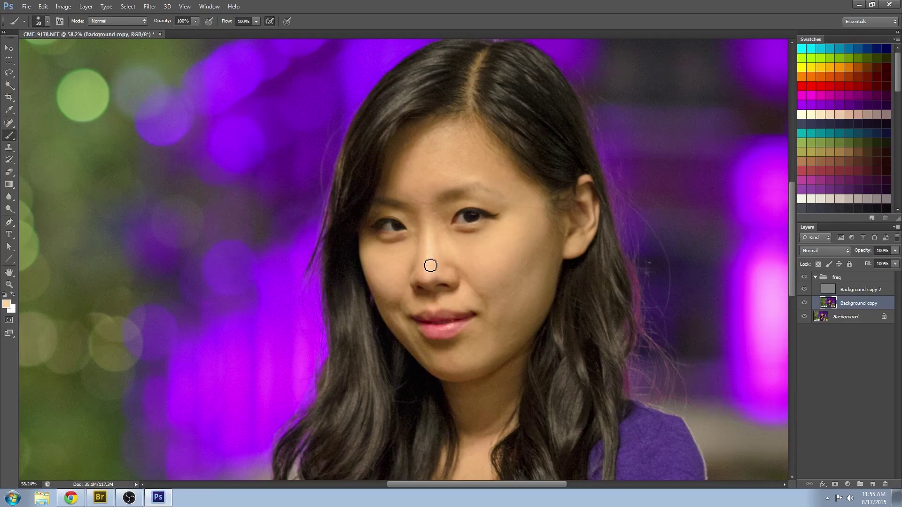
- Even out the skin between the eyebrows and on the lower forehead with tones sampled there, using a larger brush
alt+click(429, 210)
alt+click(415, 187)
key(bracketright)
key(bracketright)
key(bracketright)
key(bracketright)
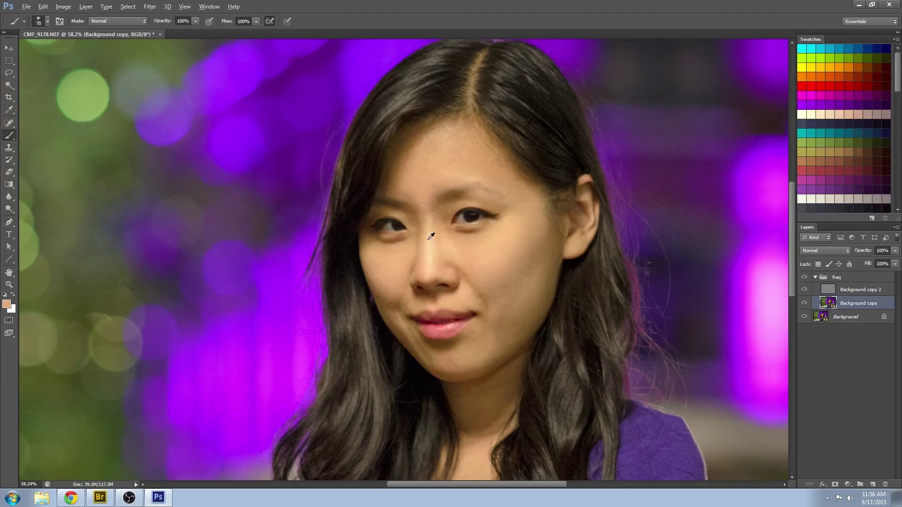
key(bracketleft)
key(bracketleft)
- Blend the nose bridge and the area around the eyebrow and outer eye with sampled tones and a smaller 35 px brush
alt+click(438, 233)
alt+click(467, 193)
key(bracketleft)
key(bracketleft)
key(bracketleft)
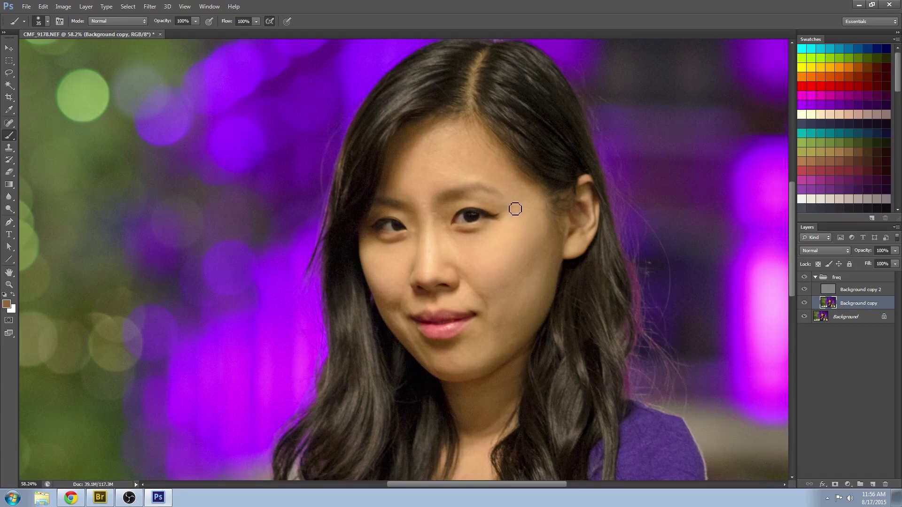
- Smooth the tones around the inner eyebrow and across the forehead above the other brow with locally sampled colors
alt+click(374, 211)
key(bracketright)
alt+click(453, 180)
alt+click(488, 171)
key(bracketright)
- Paint sampled skin tones over the uneven patches on the broad cheek on the ear side of the face
alt+click(526, 275)
alt+click(504, 317)
drag(551, 279, 544, 289)
alt+click(540, 272)
- Even out the narrow cheek beside the hair and the chin with skin tones sampled from each area
alt+click(373, 274)
alt+click(386, 302)
alt+click(456, 359)
alt+click(468, 347)
- Touch up the lower lip with sampled lip colors, using a much smaller brush
alt+click(429, 333)
alt+click(423, 329)
key(bracketleft)
key(bracketleft)
key(bracketleft)
key(bracketleft)
key(bracketleft)
key(bracketleft)
alt+click(459, 329)
- Blend the cheek beside the nose and the forehead with sampled skin tones, enlarging the brush for the forehead
alt+click(474, 261)
key(bracketright)
key(bracketright)
alt+click(439, 160)
key(bracketright)
key(bracketright)
key(bracketright)
- Smooth the temple and the cheek below it with sampled skin tones and a larger brush
alt+click(523, 208)
alt+click(517, 256)
key(bracketright)
key(bracketright)
key(bracketright)
- Even out the shadowed skin of the neck beneath the chin with sampled tones and a smaller brush
drag(549, 374, 463, 190)
key(bracketleft)
key(bracketleft)
key(bracketleft)
key(bracketleft)
alt+click(398, 216)
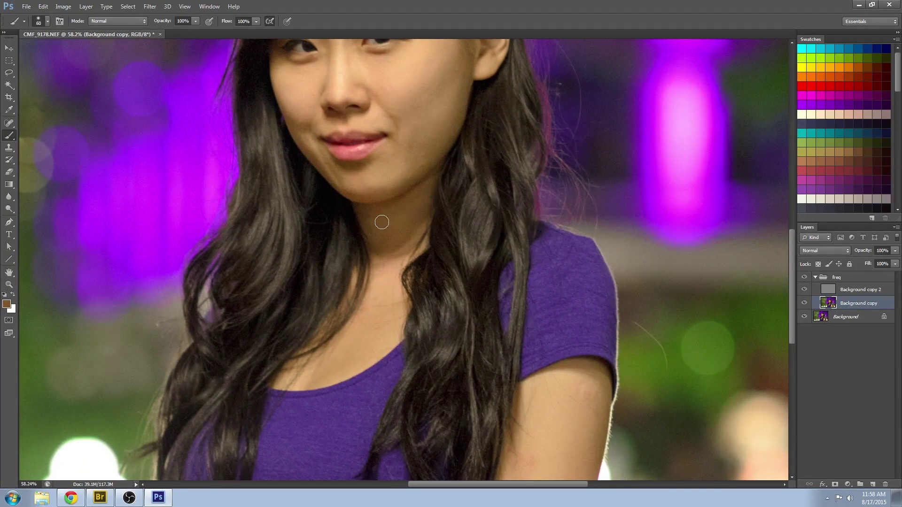
alt+click(379, 219)
alt+click(394, 223)
key(bracketleft)
key(bracketleft)
alt+click(376, 229)
- Smooth the skin of the upper chest and the bare upper arm with sampled tones and a 60 px brush
drag(423, 268, 428, 188)
alt+click(380, 182)
key(bracketright)
key(bracketright)
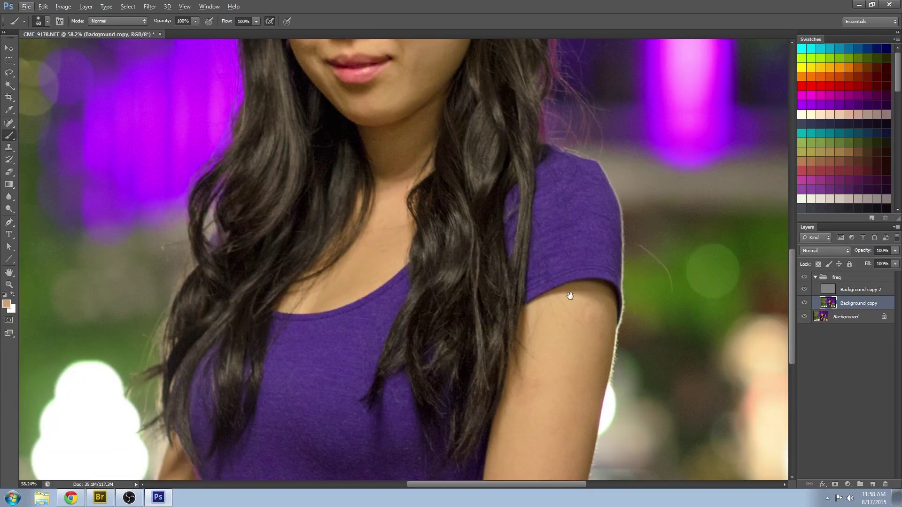
drag(574, 365, 439, 258)
alt+click(442, 202)
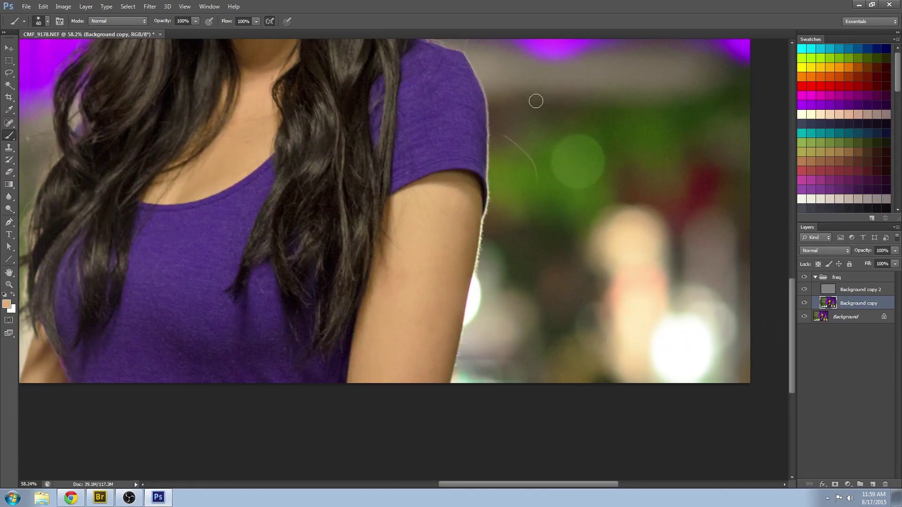
- Paint sampled skin tones on the narrow cheek near the mouth corner, adjusting the brush to 50 px
drag(470, 361, 592, 280)
drag(571, 71, 550, 282)
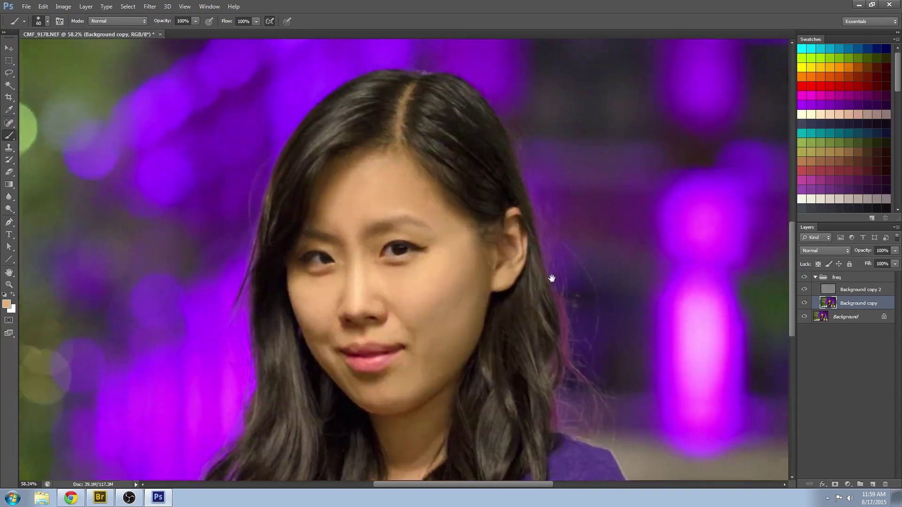
key(bracketleft)
key(bracketleft)
key(bracketleft)
key(bracketleft)
alt+click(277, 320)
key(bracketright)
key(bracketright)
key(bracketright)
alt+click(280, 330)
click(291, 337)
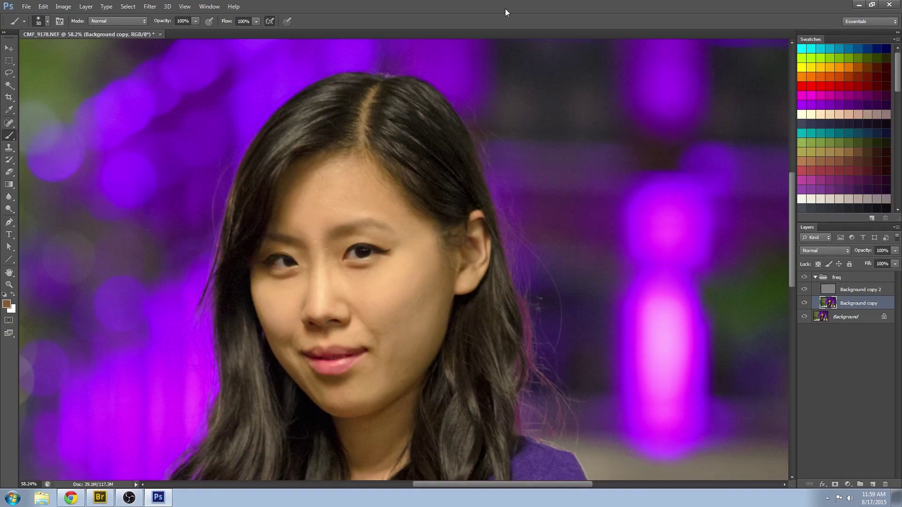
- Blend the skin around the other mouth corner, chin and lip edge with sampled tones and a smaller brush
alt+click(384, 341)
alt+click(364, 372)
alt+click(352, 341)
key(bracketleft)
key(bracketleft)
key(bracketright)
- Define and clean up both eyebrows with sampled brow and skin colors, using a brush of about 20 px
alt+click(333, 246)
alt+click(390, 233)
alt+click(273, 239)
key(])
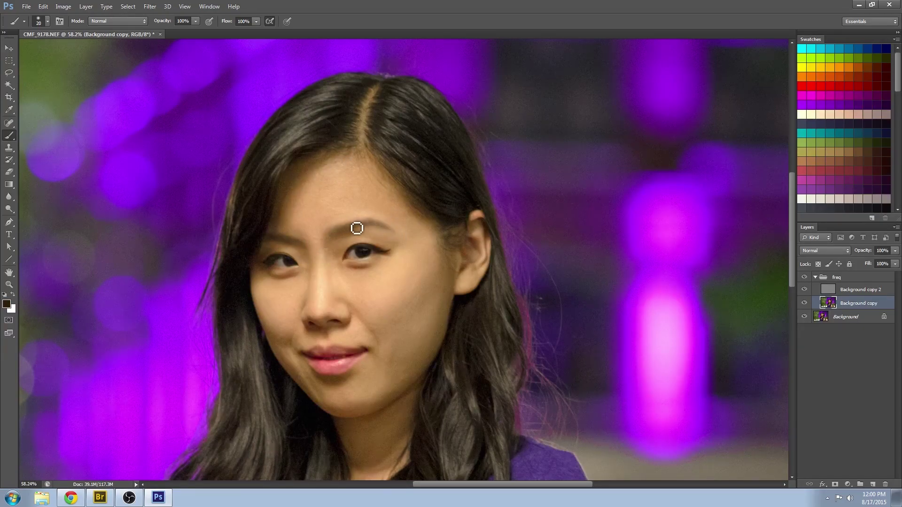
alt+click(303, 234)
- Smooth the cheek in front of the ear and the upper forehead with sampled tones and a larger brush, undoing the unwanted cheek stroke
key(bracketright)
key(bracketright)
key(bracketright)
key(bracketright)
key(bracketright)
key(bracketright)
alt+click(431, 264)
click(435, 257)
key(ctrl+z)
alt+click(421, 286)
alt+click(328, 185)
alt+click(349, 165)
- Compare the whole photo with and without the freq group's retouching by toggling the group's visibility
key(z)
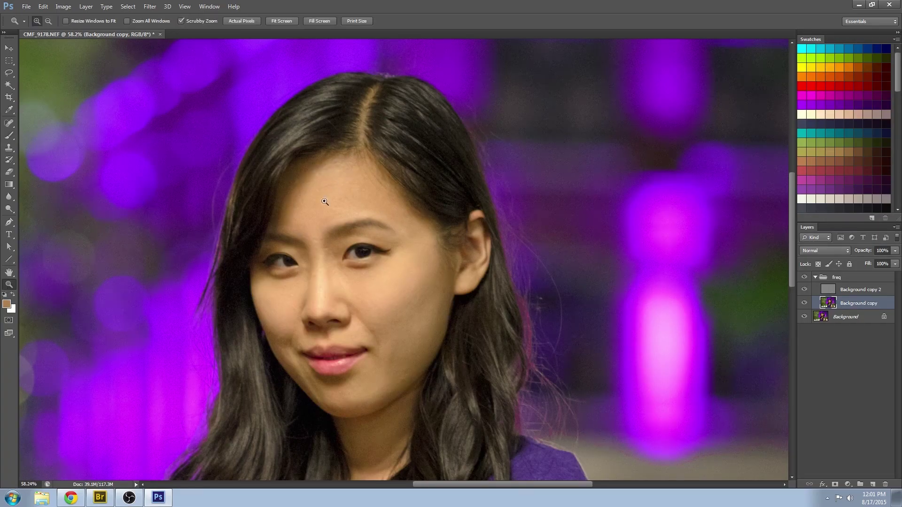
drag(483, 263, 438, 296)
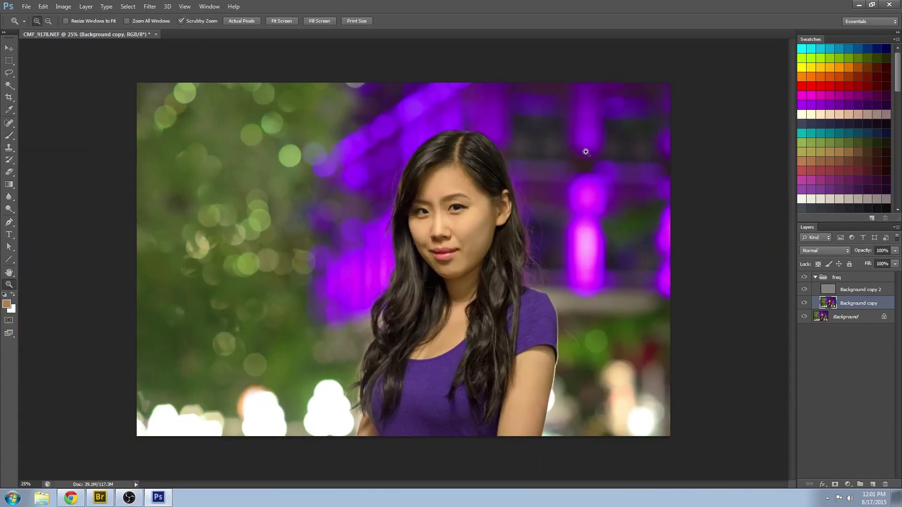
click(804, 277)
click(804, 278)
click(805, 277)
click(805, 278)
click(804, 277)
click(805, 278)
click(805, 277)
click(805, 278)
click(805, 278)
click(805, 277)
- Select the Background copy 2 layer and heal texture blemishes on the forehead and nose with the Content-Aware Spot Healing Brush
click(444, 202)
click(444, 202)
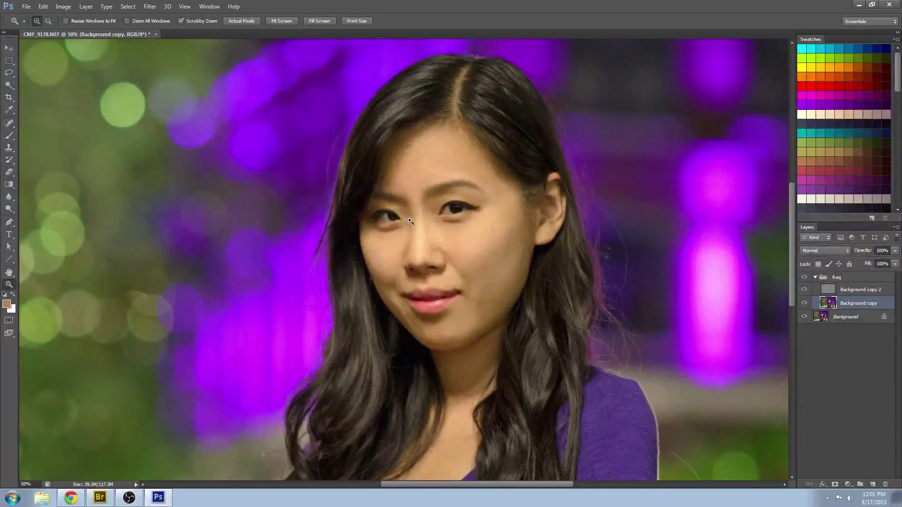
click(445, 202)
click(832, 291)
key(j)
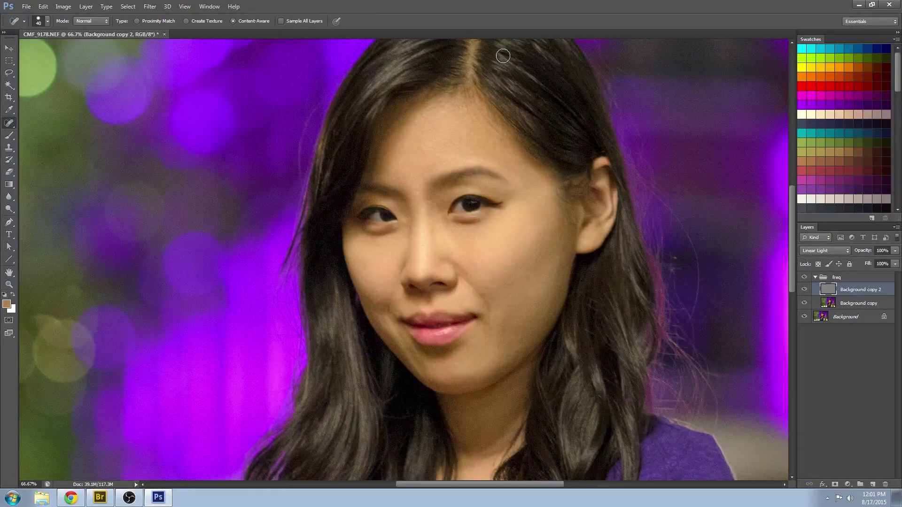
click(422, 135)
click(425, 198)
click(425, 247)
- Heal the remaining small texture blemishes on the face, neck and upper arm
drag(495, 369, 403, 263)
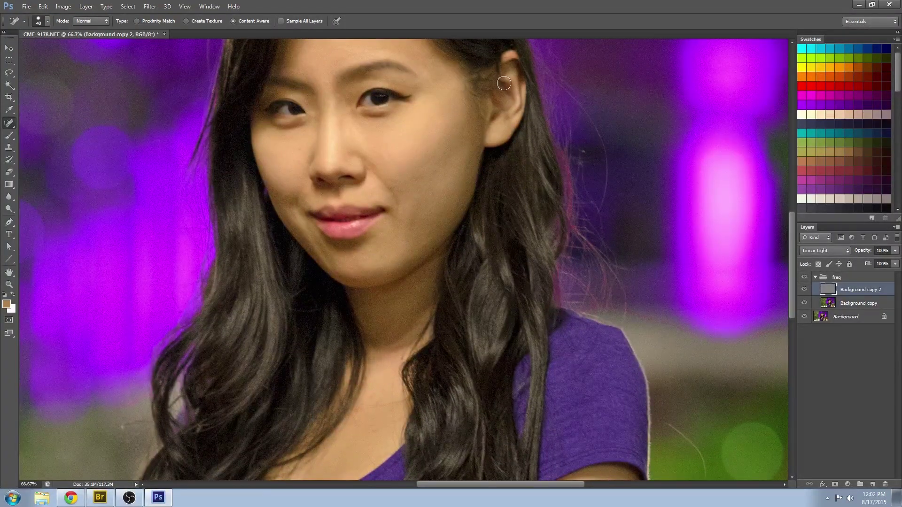
drag(422, 169, 374, 281)
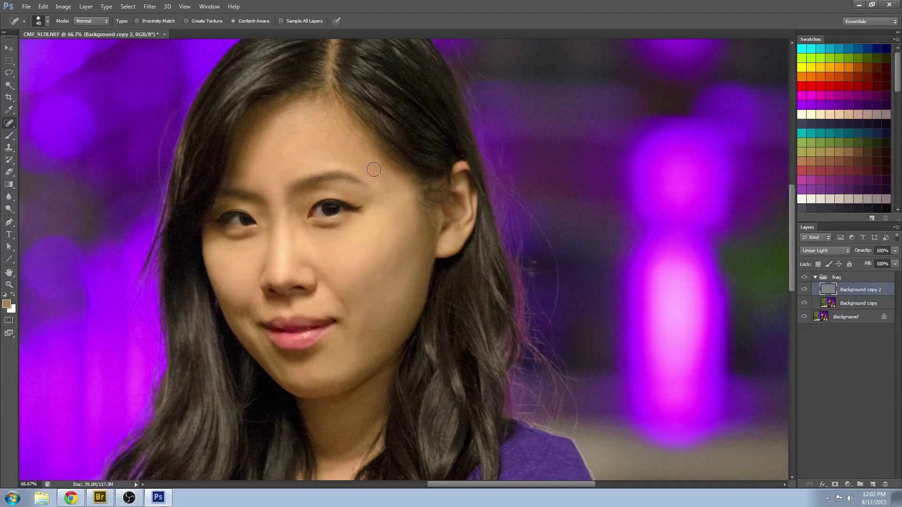
click(307, 135)
scroll(429, 238, down, 3)
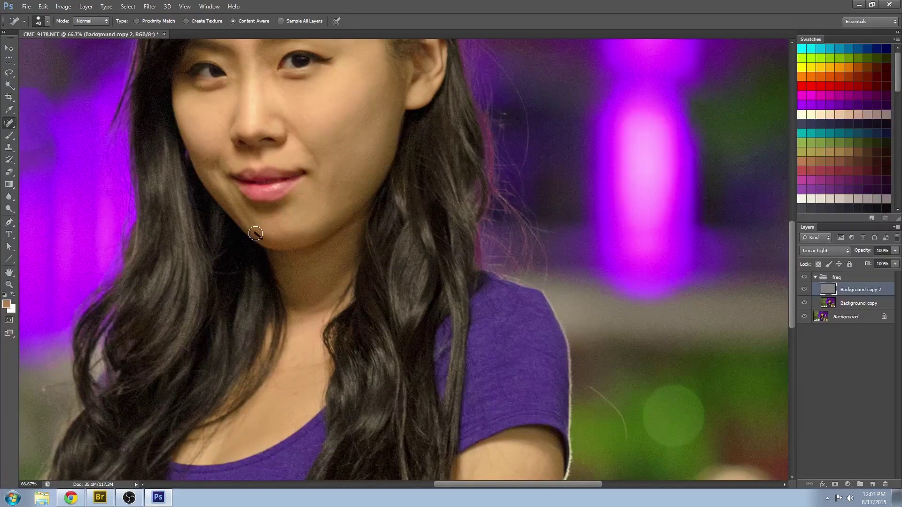
scroll(351, 296, down, 2)
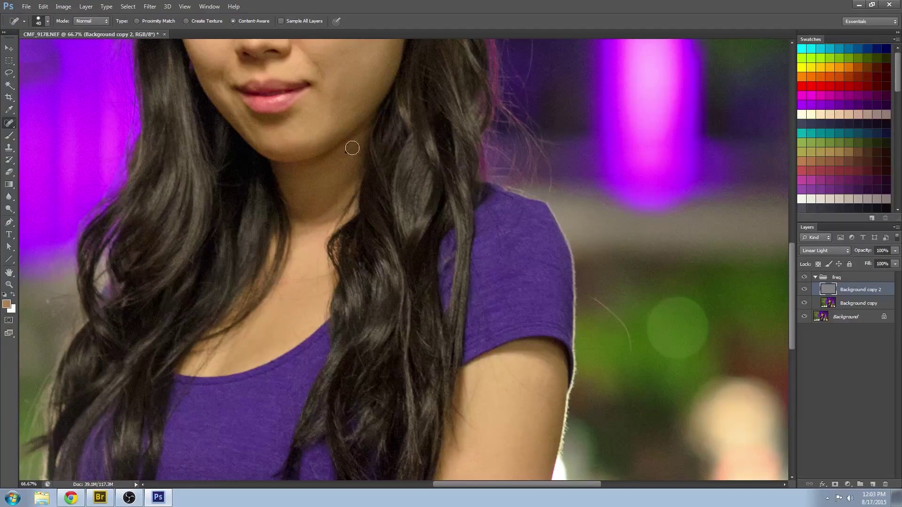
drag(465, 473, 386, 353)
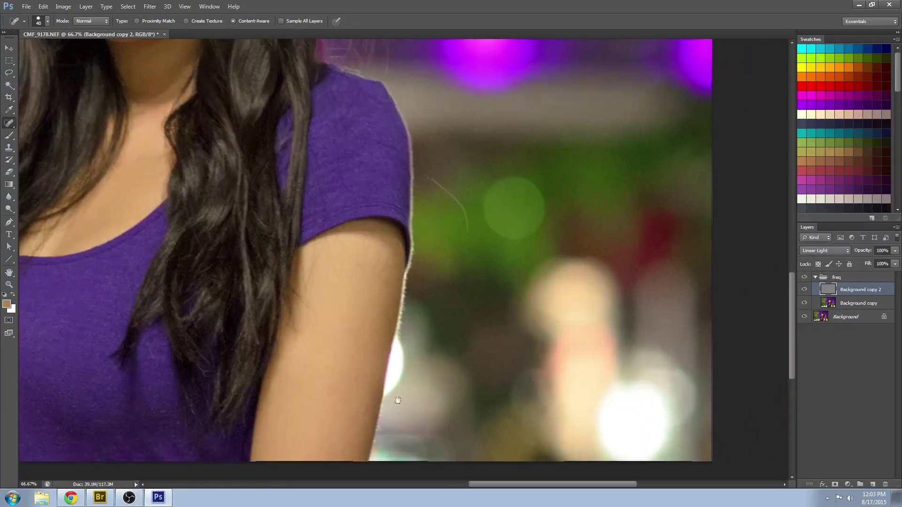
- Heal away the long stray hair in the green background beside the sleeve
scroll(335, 276, up, 5)
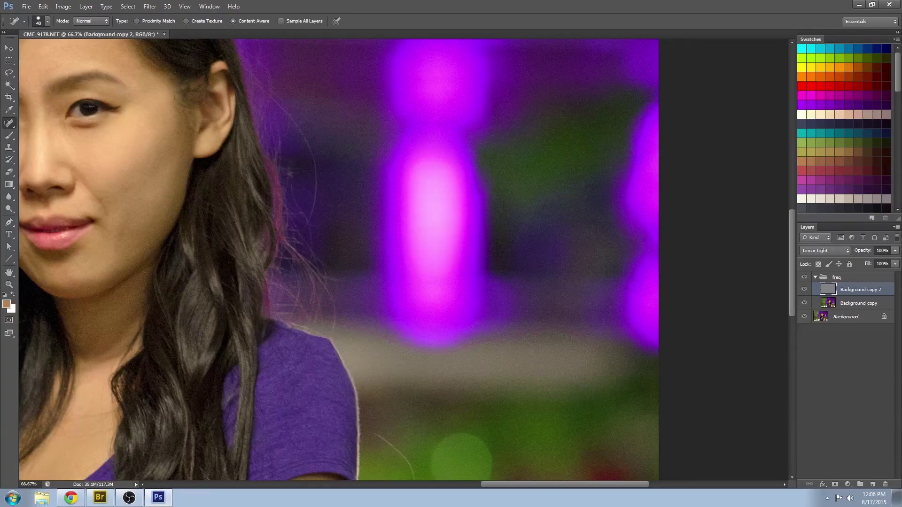
scroll(339, 258, down, 5)
scroll(338, 258, right, 2)
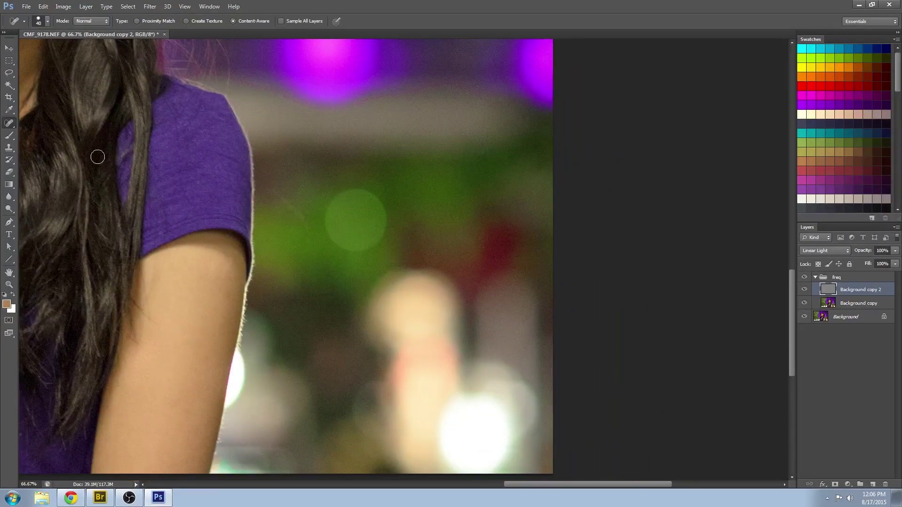
- Try to patch the faint hair remnant beside the sleeve with the Patch tool on the Background copy 2 layer
right_click(8, 123)
click(39, 137)
drag(265, 183, 312, 215)
key(ctrl+d)
key(ctrl+alt+z)
key(ctrl+alt+z)
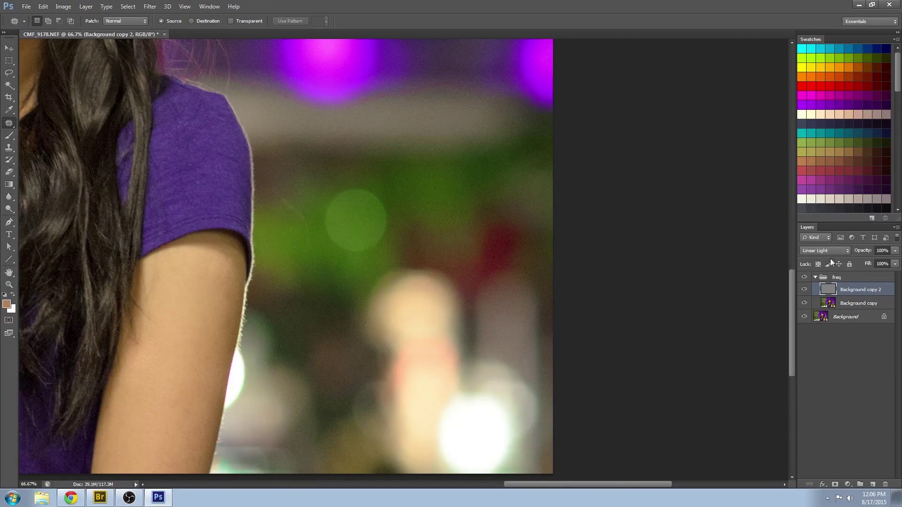
- Patch the faint hair remnant beside the sleeve on the Background copy layer and check the result at 100% and in the full image
click(828, 303)
mouse_move(263, 186)
mouse_down()
mouse_move(306, 235)
mouse_move(301, 228)
mouse_up()
drag(293, 214, 306, 200)
key(ctrl+d)
double_click(9, 285)
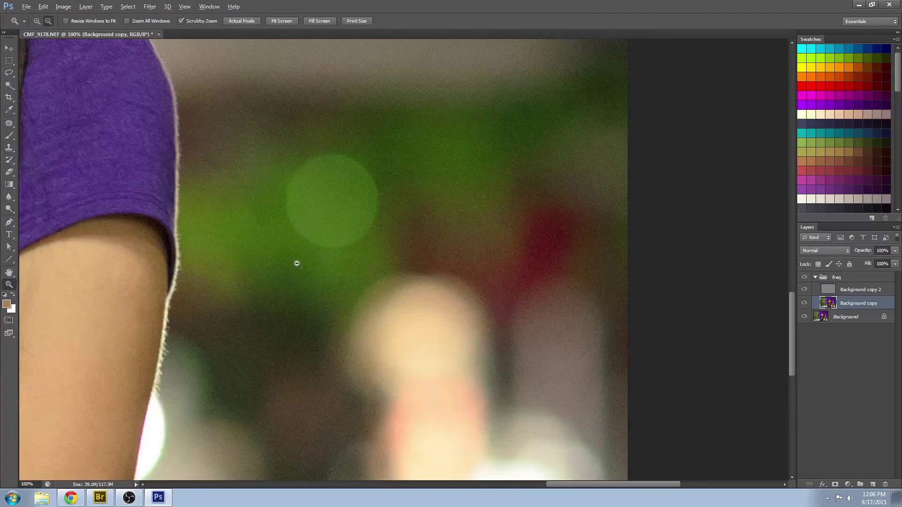
scroll(296, 264, down, 4)
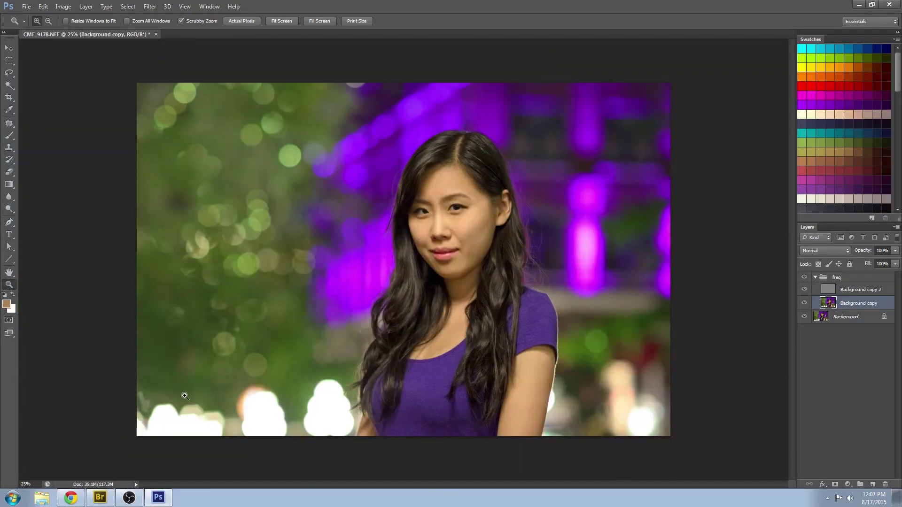
- Heal the remaining small marks on the cheek beside the nose with the Spot Healing Brush on the Background copy 2 layer
drag(382, 348, 411, 368)
click(9, 123)
click(45, 122)
click(303, 288)
key(alt+bracketright)
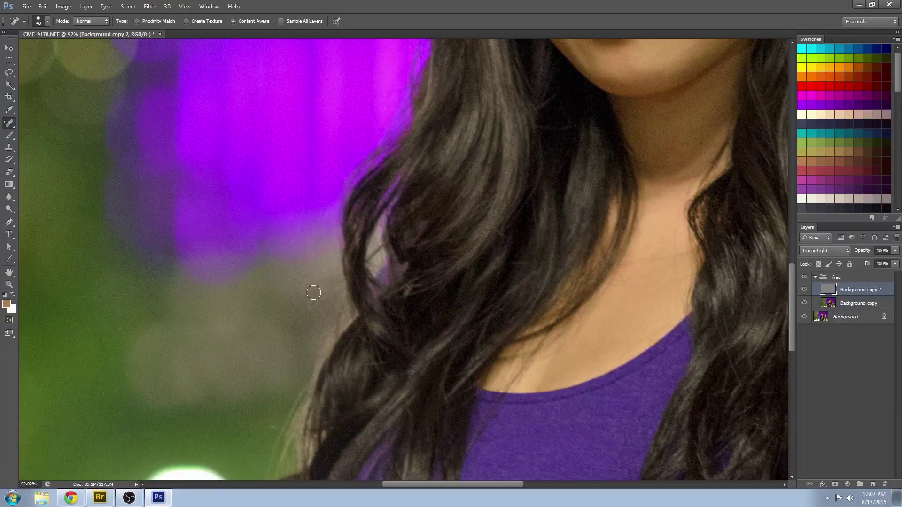
drag(457, 193, 361, 455)
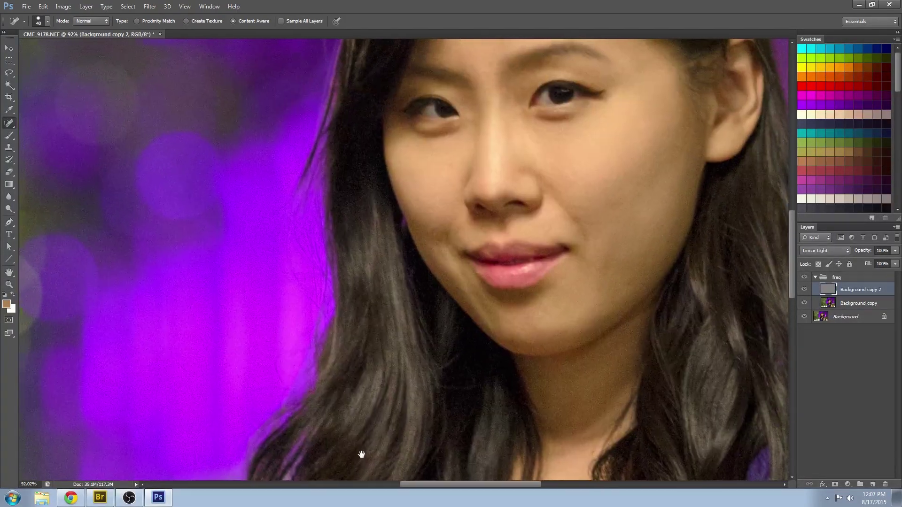
mouse_move(602, 181)
mouse_down()
mouse_move(461, 371)
mouse_move(474, 195)
mouse_move(466, 170)
mouse_up()
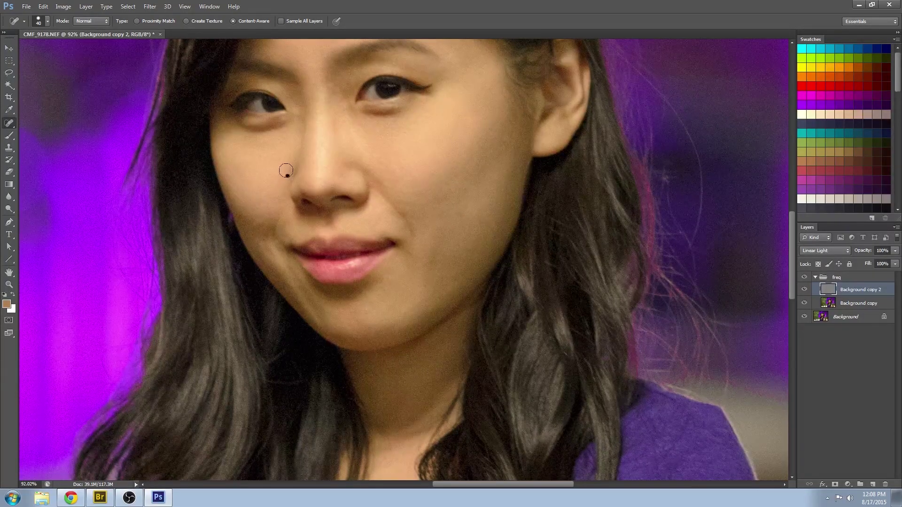
drag(474, 160, 454, 205)
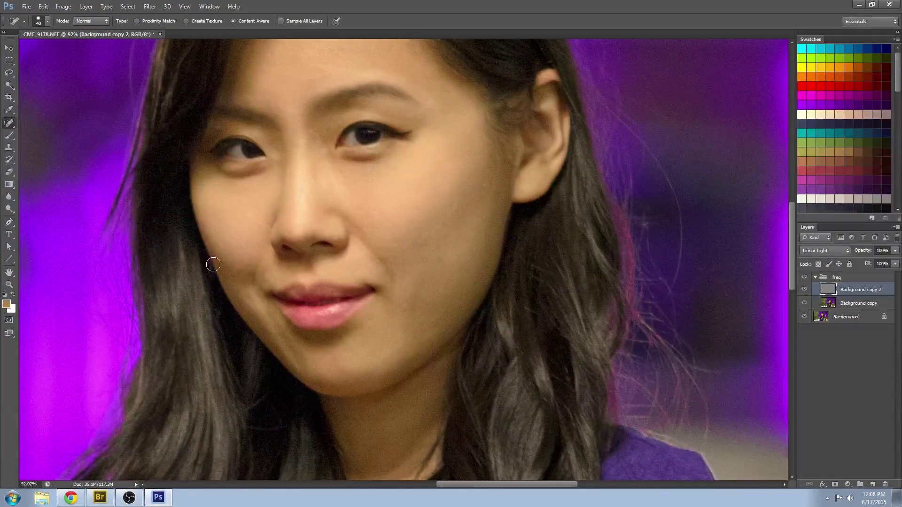
drag(234, 226, 188, 407)
drag(588, 362, 515, 362)
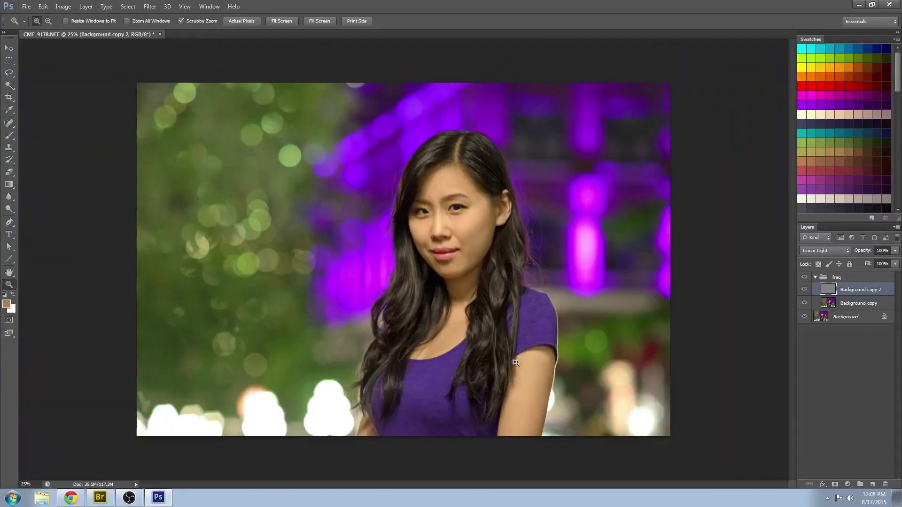
- Compare the freq group with the original, and merge it with a new blank layer into one layer above the Background
click(815, 277)
click(804, 277)
click(804, 278)
key(ctrl+shift+alt+n)
shift+click(859, 295)
key(ctrl+e)
- Heal the curved hair trace in the green background beside the sleeve on Layer 1 with the Spot Healing Brush
scroll(572, 262, up, 5)
key(j)
drag(358, 246, 499, 435)
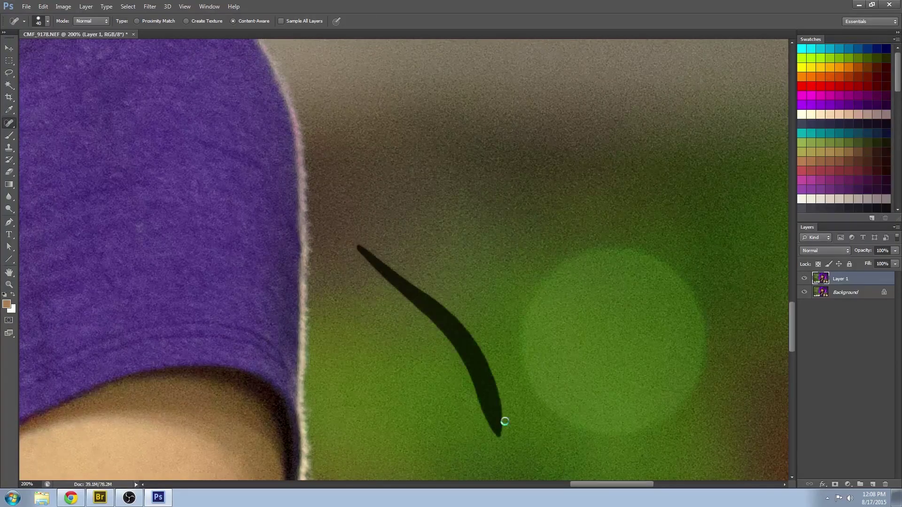
- Heal the fine hair wisps in the purple background around the top of the head
click(9, 284)
drag(607, 332, 404, 151)
drag(587, 267, 667, 268)
click(9, 123)
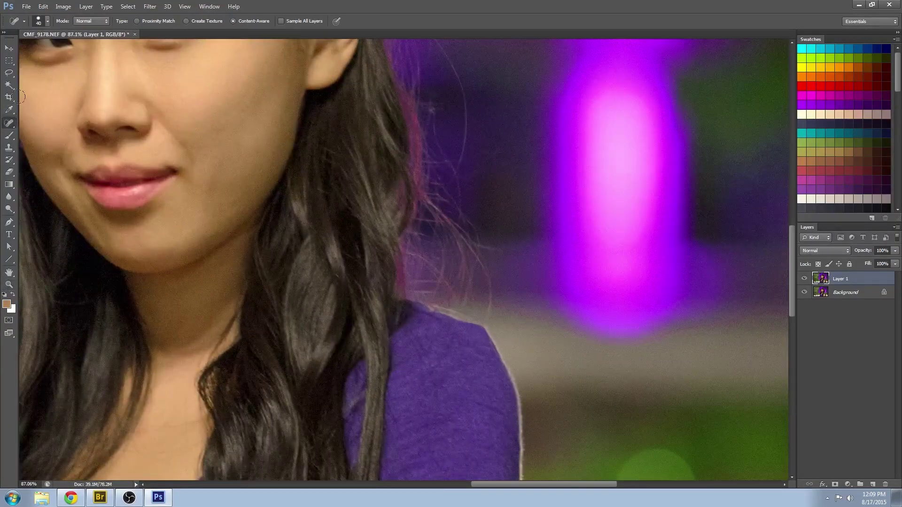
drag(514, 86, 446, 299)
drag(180, 78, 285, 252)
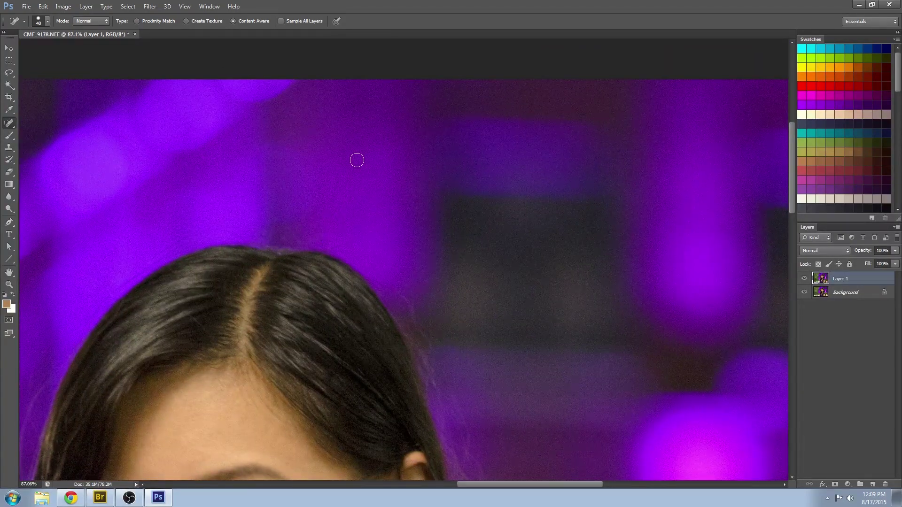
drag(207, 154, 343, 107)
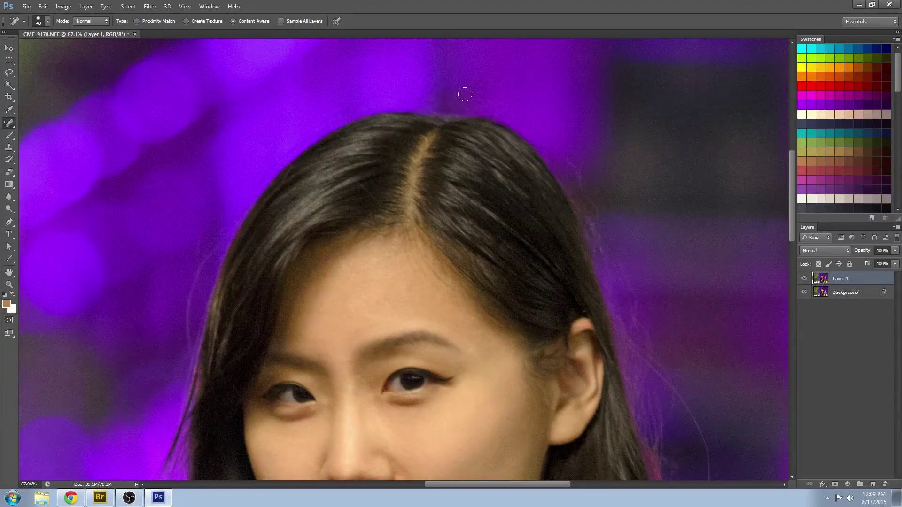
scroll(477, 95, down, 10)
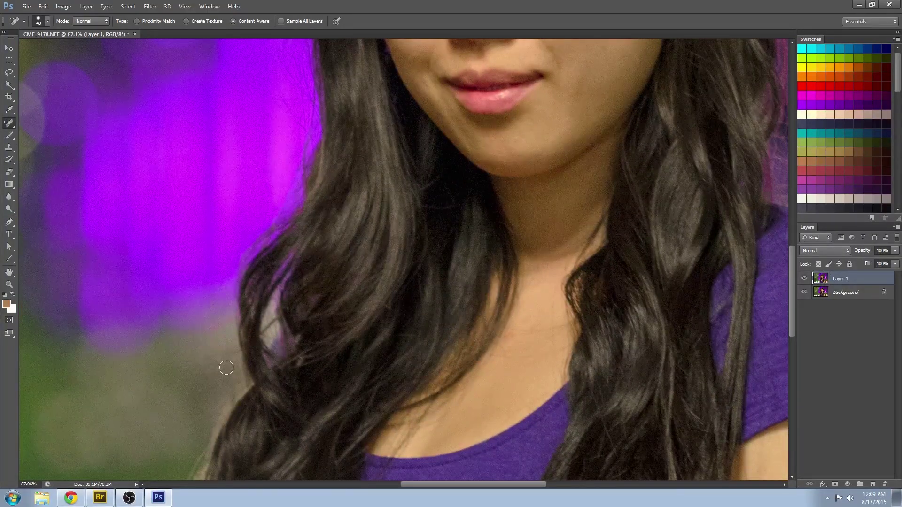
- Heal the small stray hairs in the blurred grey background beside the long hair
drag(261, 209, 309, 87)
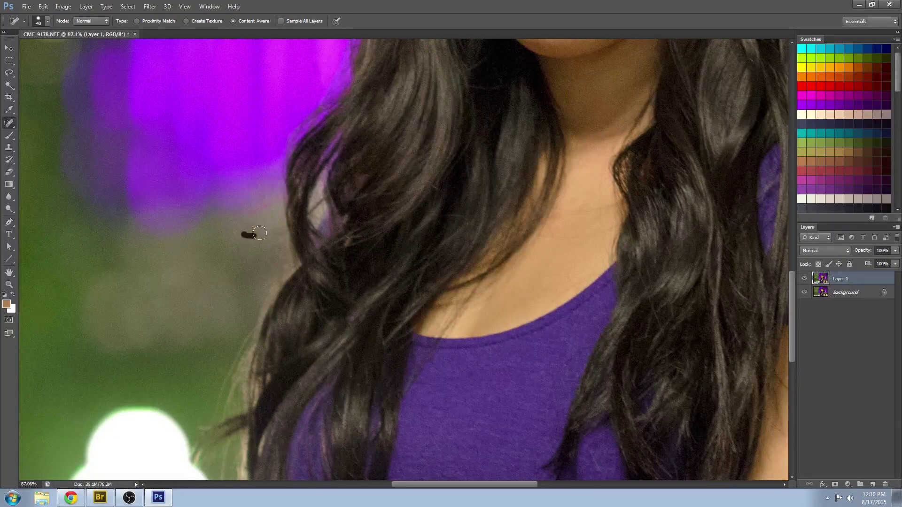
drag(279, 205, 322, 138)
drag(369, 343, 369, 241)
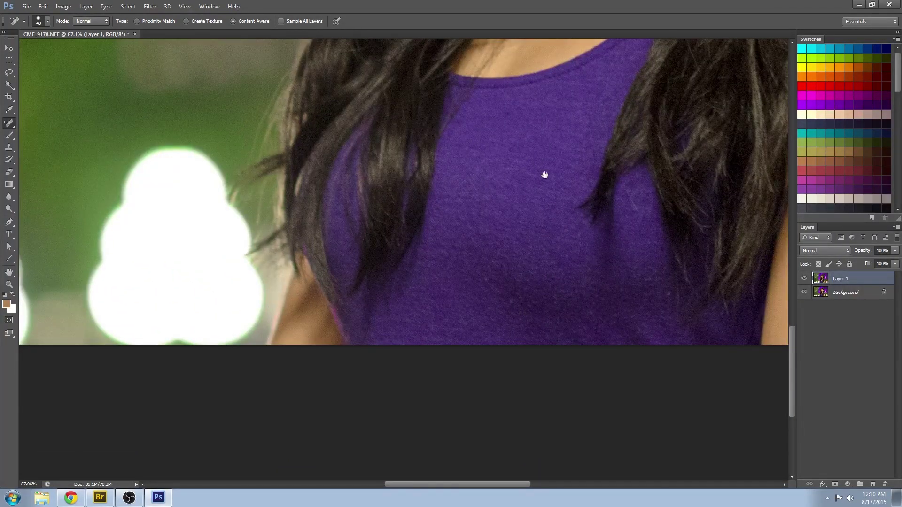
drag(544, 177, 322, 257)
drag(473, 348, 147, 340)
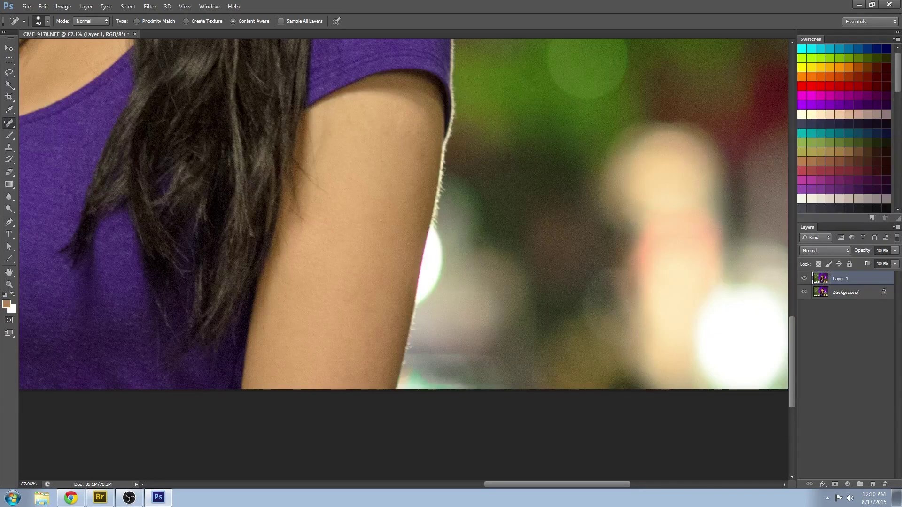
- Heal the fine line on the neck and the small marks on the chest above the neckline
drag(424, 63, 397, 226)
drag(378, 170, 497, 358)
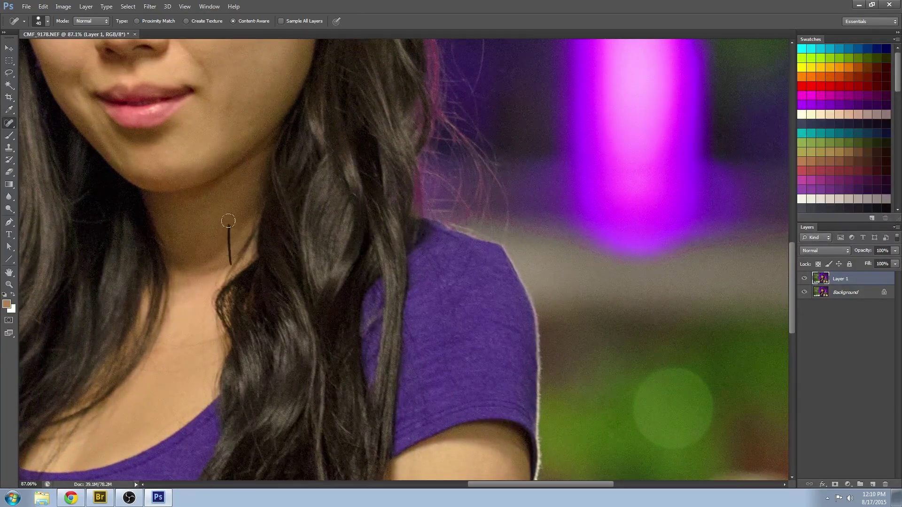
drag(167, 357, 323, 211)
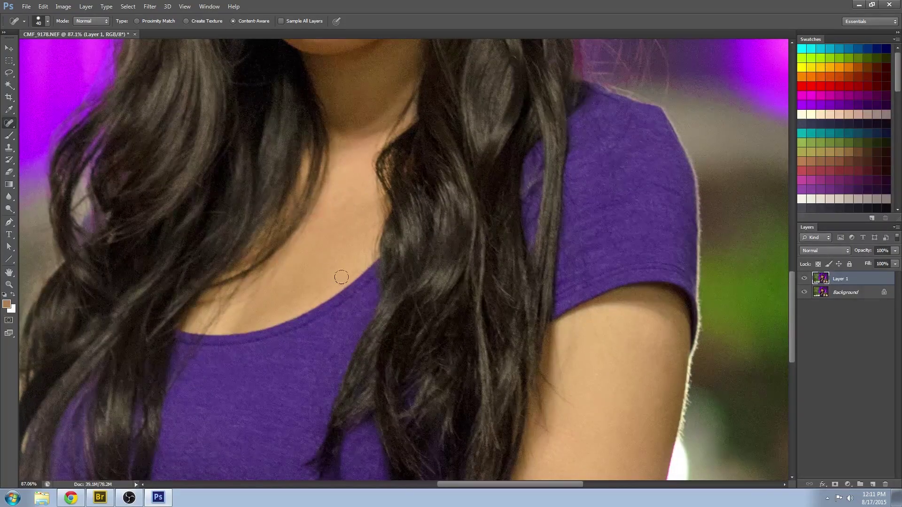
drag(321, 298, 347, 282)
drag(408, 172, 548, 301)
- Compare the whole portrait with and without the retouched Layer 1
key(z)
drag(403, 257, 367, 339)
click(805, 281)
click(805, 281)
click(804, 280)
click(805, 281)
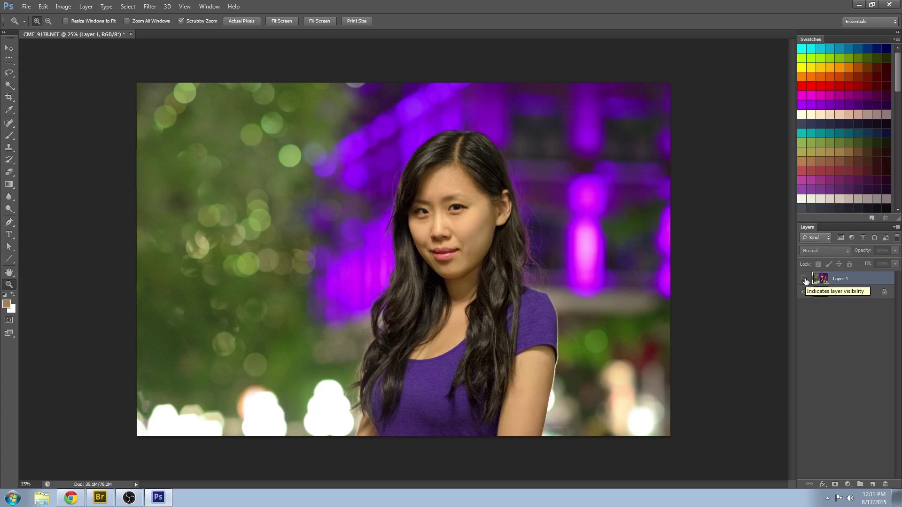
click(804, 281)
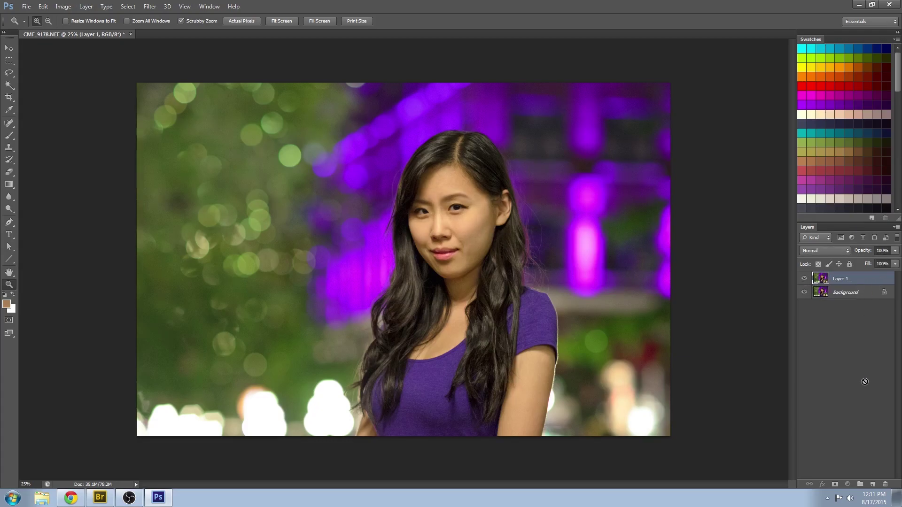
- Duplicate the retouched Layer 1 directly above itself
drag(872, 484, 872, 485)
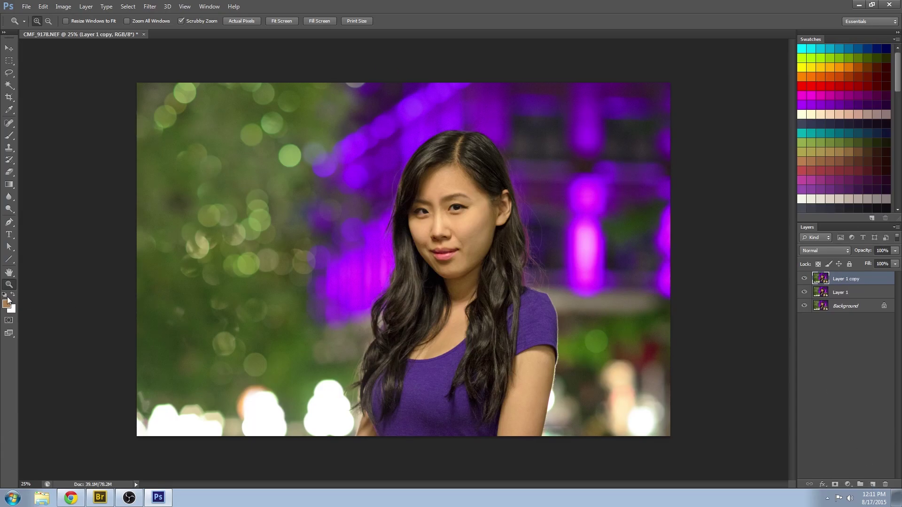
click(475, 218)
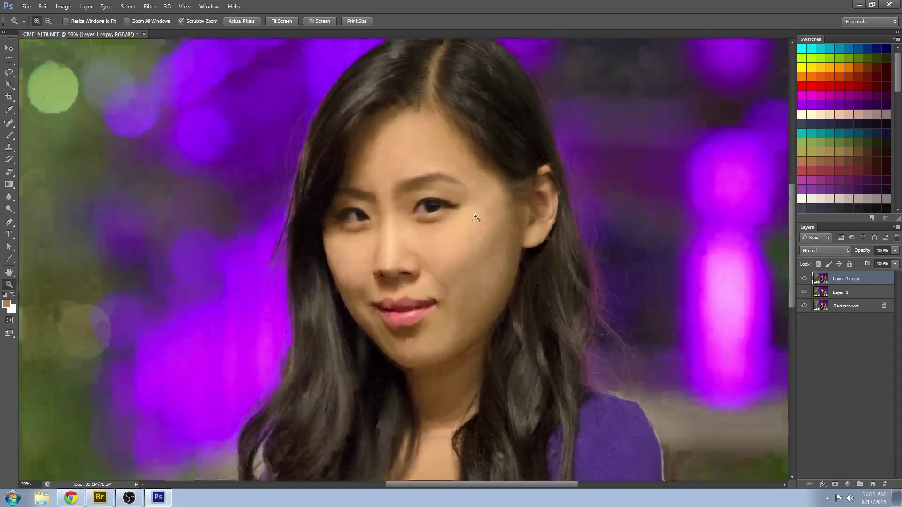
click(455, 274)
click(456, 274)
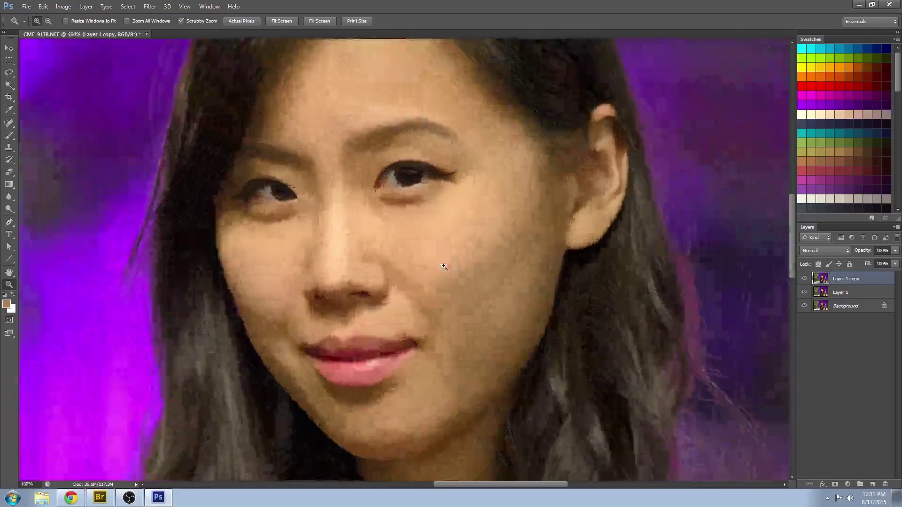
- Brighten Layer 1 copy with a Levels adjustment using input levels 19, 1.39 and 178
click(64, 7)
mouse_move(98, 30)
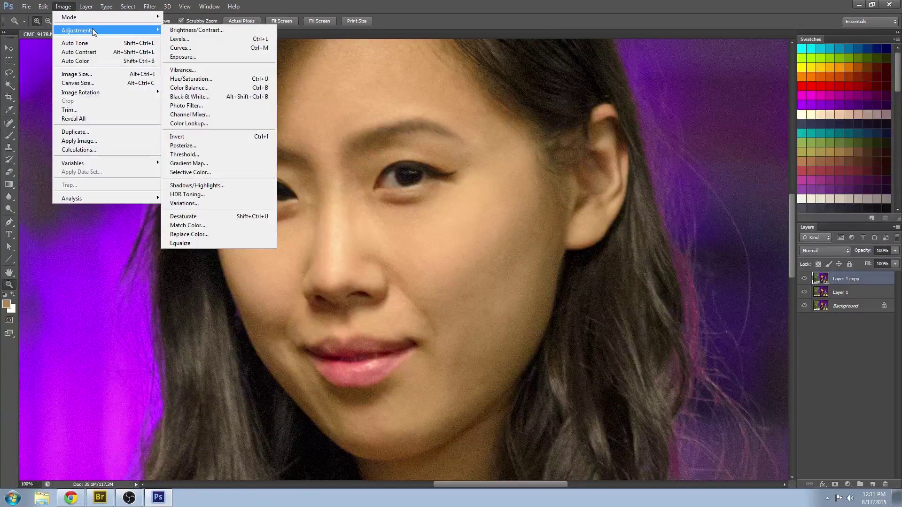
click(212, 40)
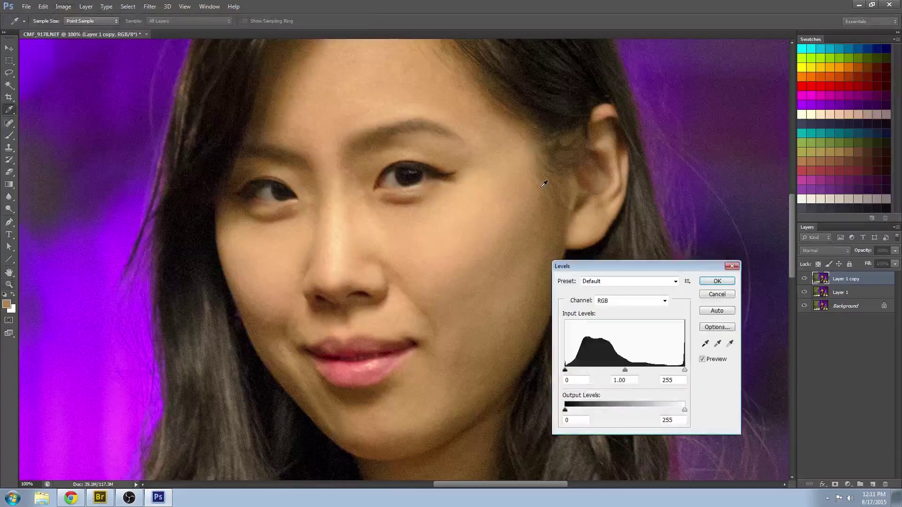
drag(681, 368, 573, 373)
click(658, 367)
click(574, 373)
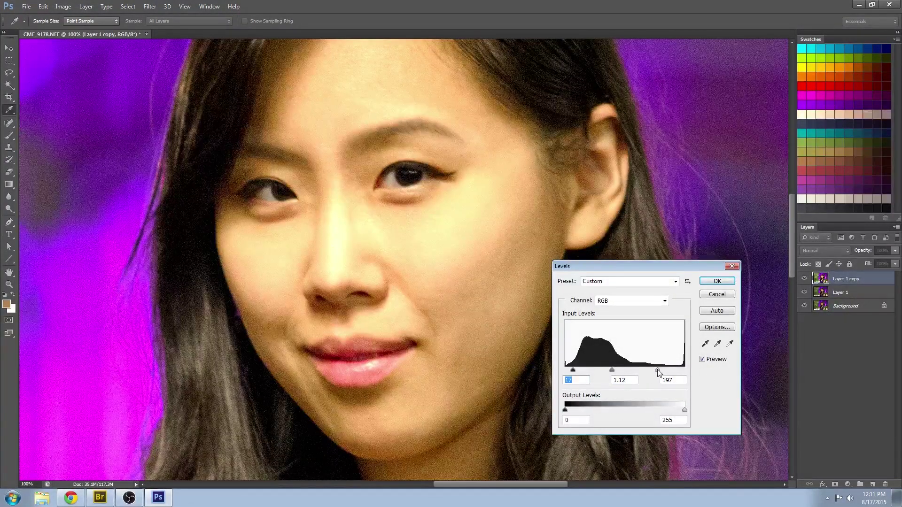
drag(658, 371, 574, 372)
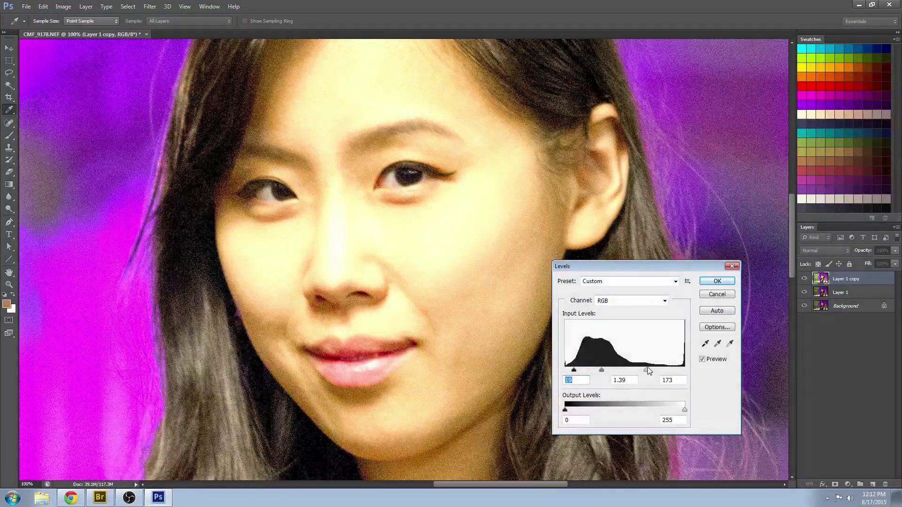
drag(644, 368, 648, 368)
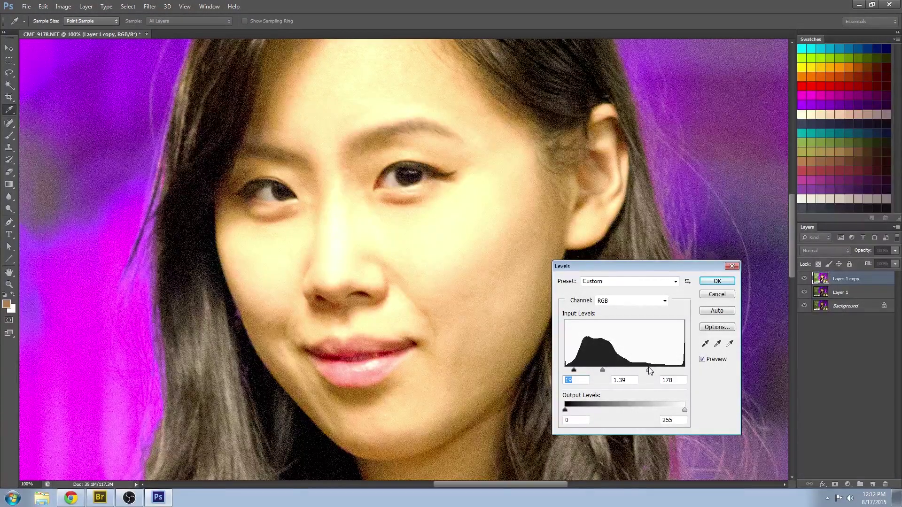
click(649, 369)
click(714, 282)
- Compare the face with and without the brightened Layer 1 copy
key(z)
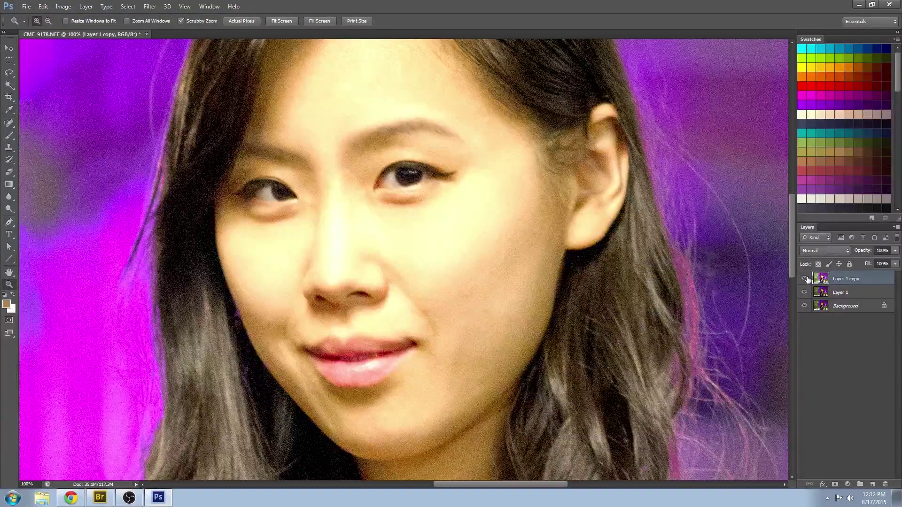
click(805, 279)
click(805, 278)
click(806, 279)
click(806, 278)
click(805, 279)
click(805, 279)
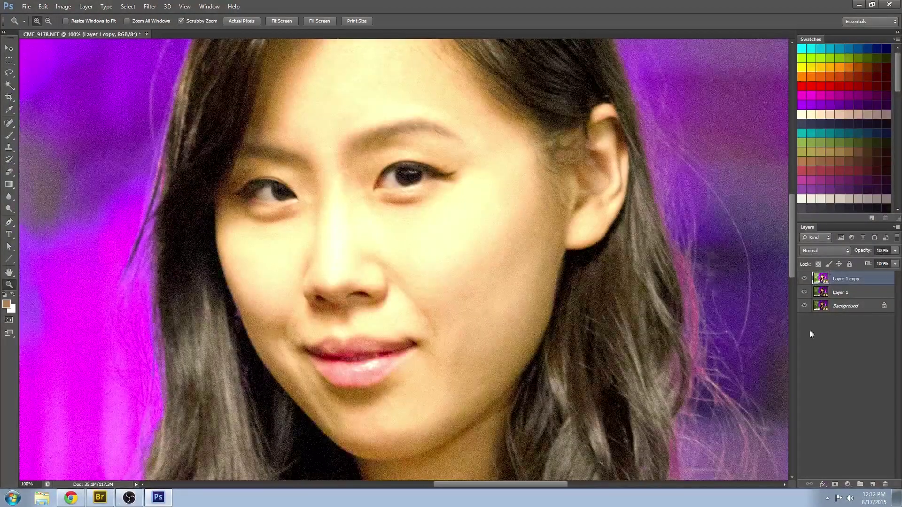
- Add a layer mask to Layer 1 copy and fill it with black to hide the brightening
click(834, 485)
click(43, 6)
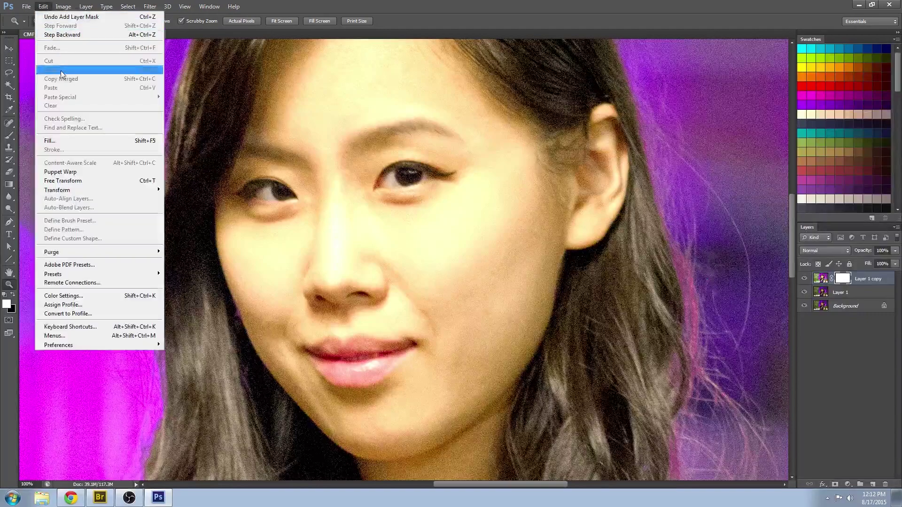
click(67, 140)
click(499, 143)
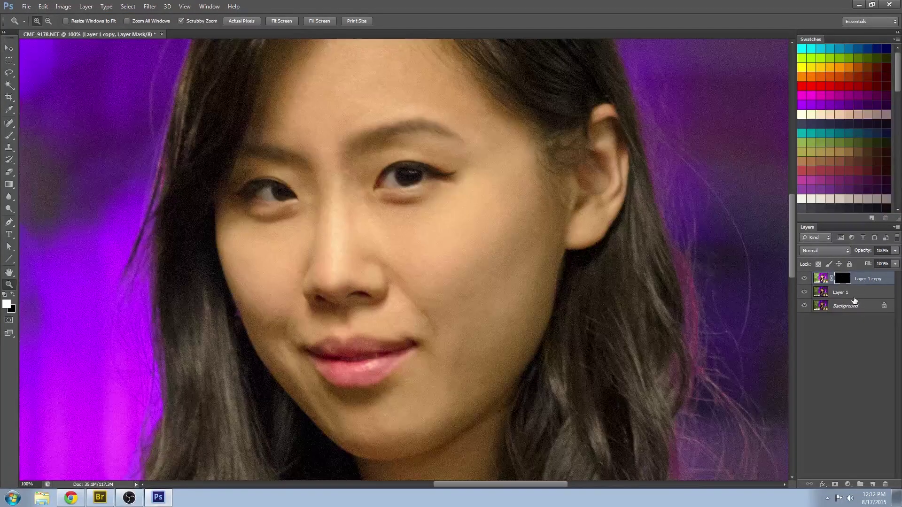
- Paint white on the Layer 1 copy mask over the irises and whites of both eyes with a small brush at 100% opacity
click(9, 136)
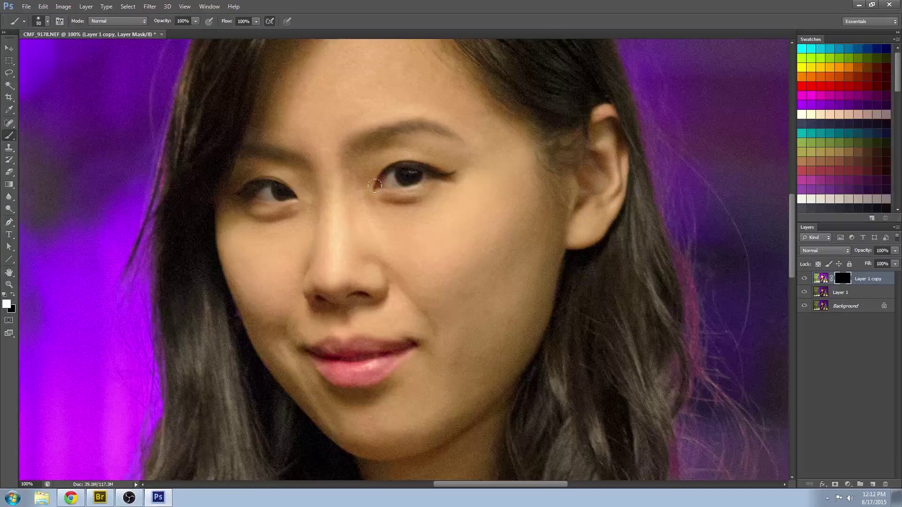
mouse_move(389, 172)
mouse_down()
mouse_move(450, 171)
mouse_move(383, 180)
mouse_move(412, 179)
mouse_up()
drag(255, 191, 296, 190)
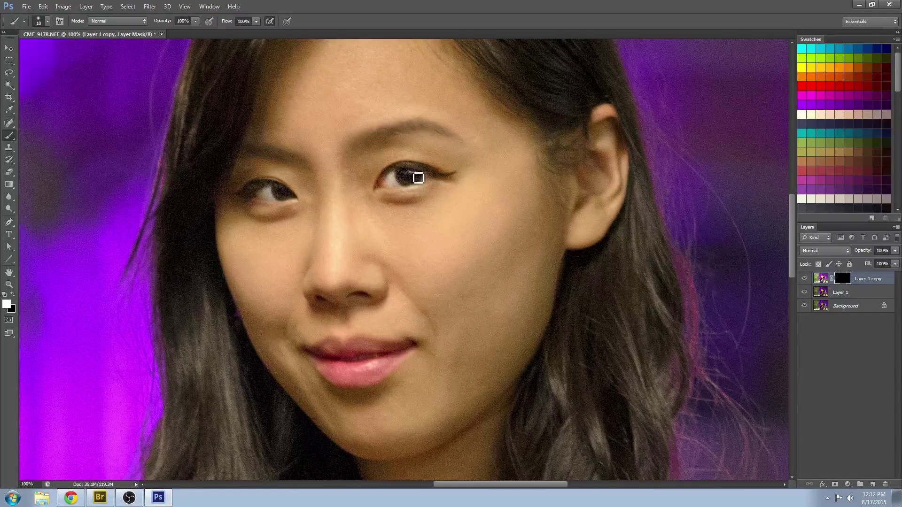
key(bracketleft)
key(bracketleft)
key(bracketleft)
key(bracketleft)
key(bracketright)
key(bracketright)
drag(269, 201, 279, 203)
mouse_move(380, 190)
mouse_down()
mouse_move(446, 176)
mouse_move(413, 192)
mouse_up()
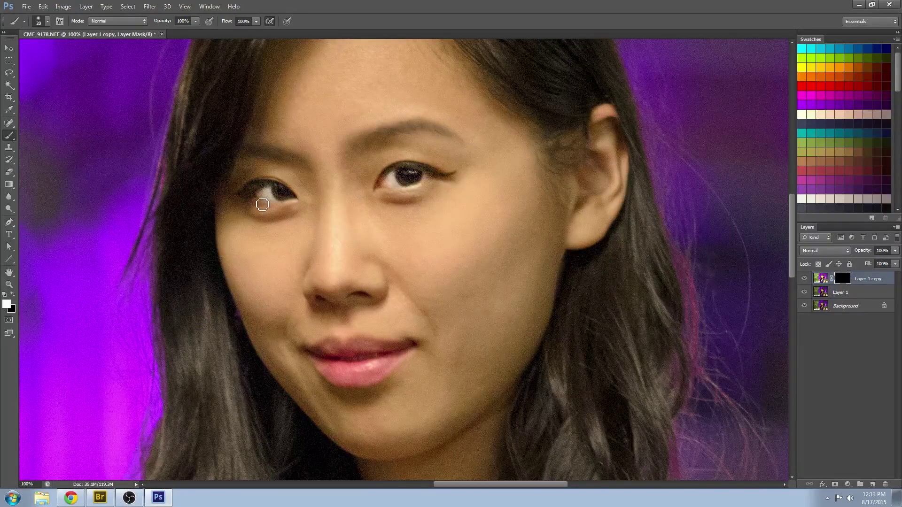
key(bracketright)
drag(279, 207, 304, 206)
- Try to brighten the lips by painting white over them on the layer mask
key(bracketleft)
mouse_move(330, 375)
mouse_down()
mouse_move(357, 373)
mouse_move(333, 370)
mouse_move(343, 378)
mouse_move(375, 376)
mouse_move(406, 366)
mouse_move(391, 368)
mouse_move(412, 352)
mouse_move(389, 368)
mouse_move(417, 354)
mouse_up()
key(ctrl+z)
key(ctrl+z)
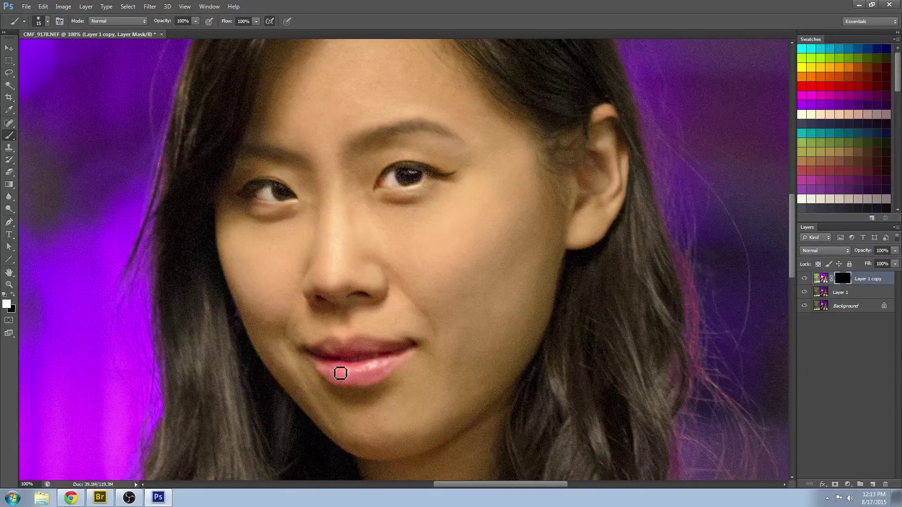
- Compare the portrait at 33.3% with and without the eye brightening of Layer 1 copy
click(8, 284)
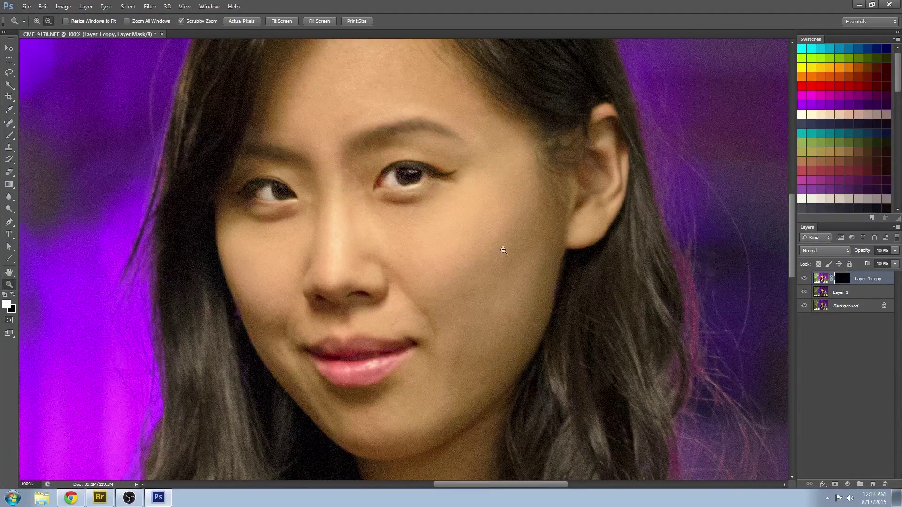
alt+click(503, 249)
alt+click(504, 249)
alt+click(571, 258)
click(804, 279)
click(805, 279)
click(805, 278)
click(805, 278)
click(805, 279)
click(805, 279)
- Set the Layer 1 copy blend mode to Lighten and reduce its opacity to soften the eye brightening
click(846, 250)
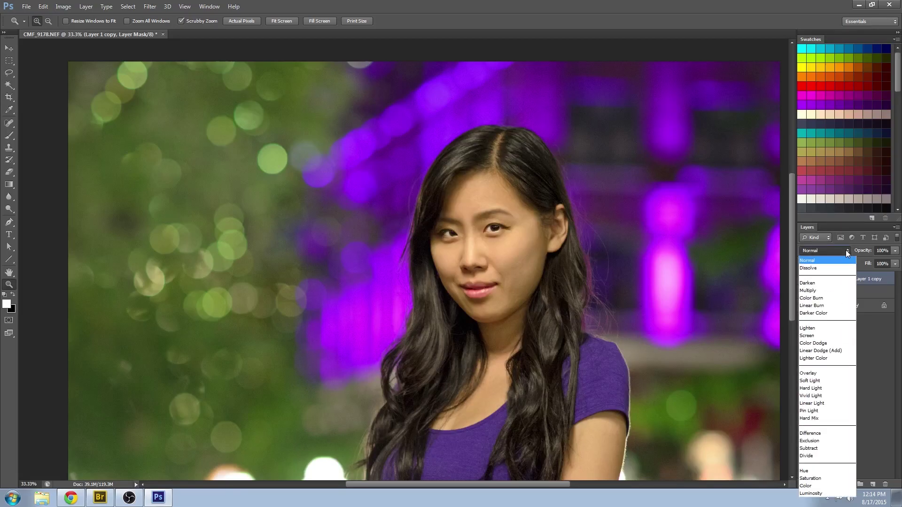
click(820, 330)
click(896, 264)
drag(892, 265, 891, 261)
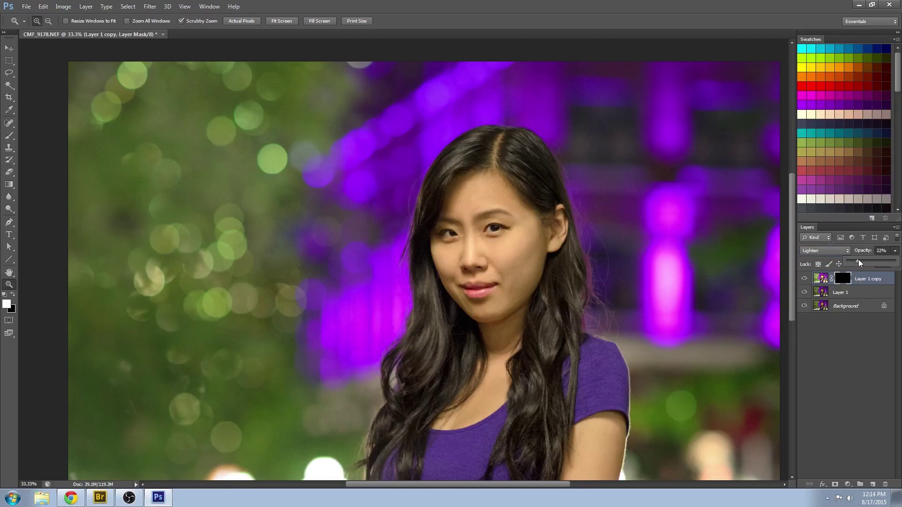
drag(860, 259, 864, 259)
- Merge Layer 1 copy and Layer 1 into a single layer above the Background
click(822, 292)
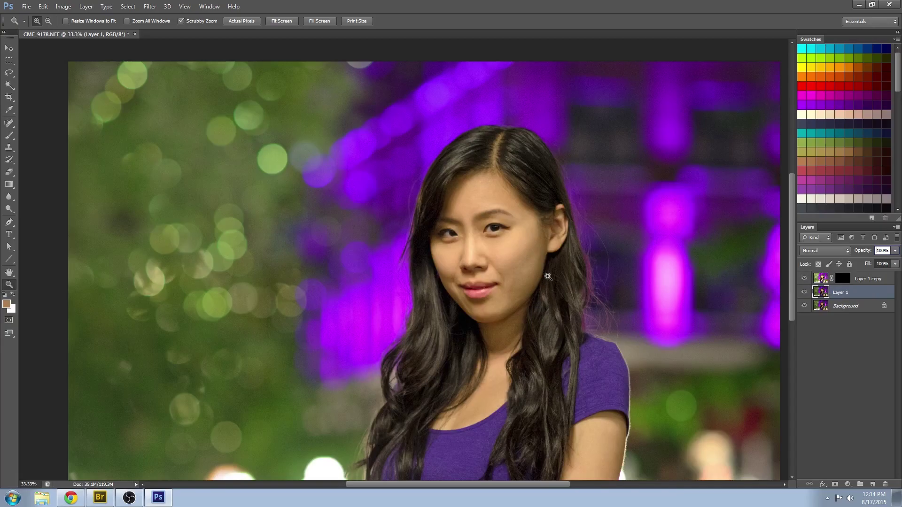
drag(616, 331, 570, 284)
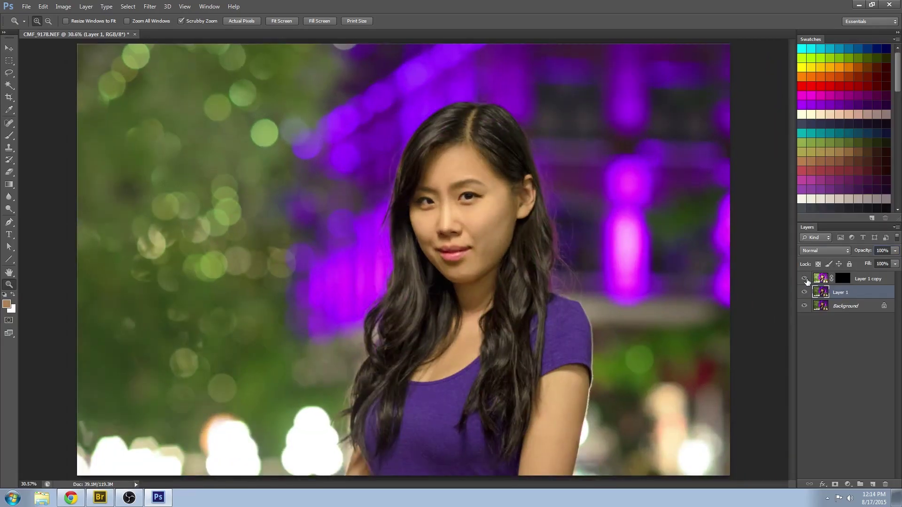
shift+click(869, 281)
key(ctrl+e)
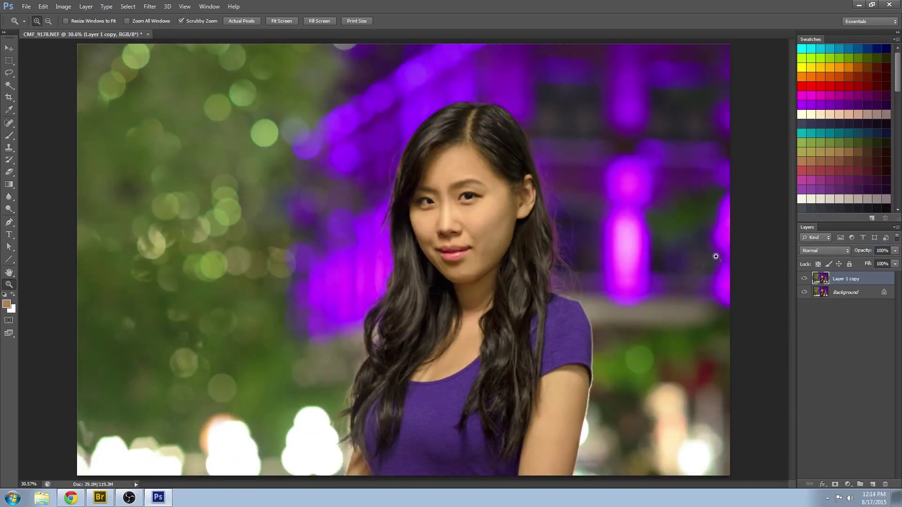
drag(453, 196, 530, 236)
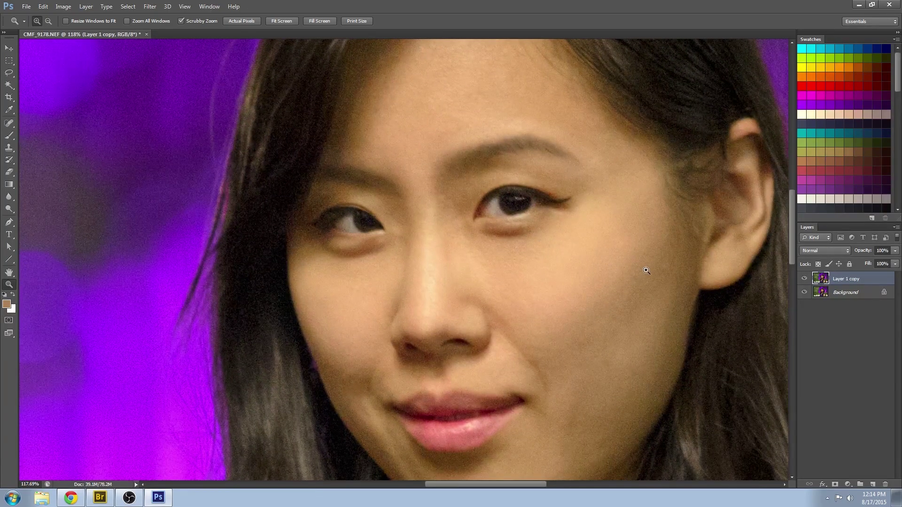
click(9, 209)
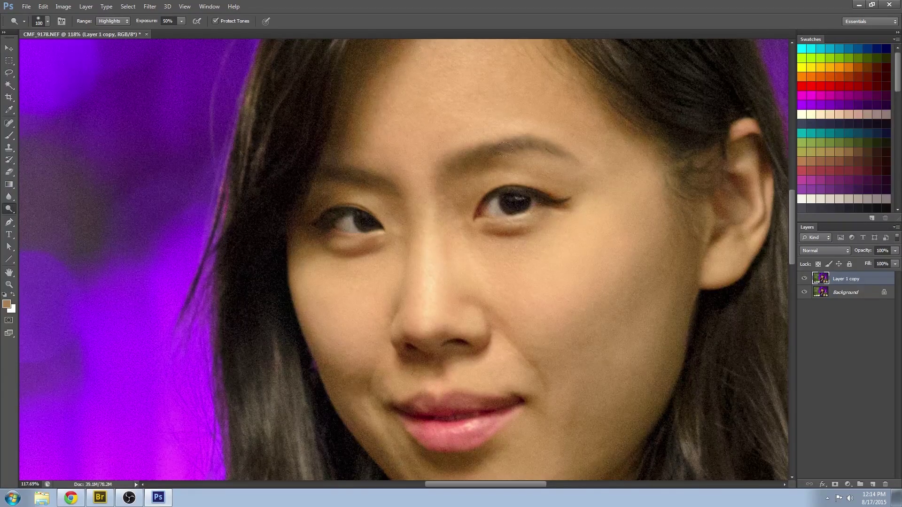
key(bracketleft)
key(bracketleft)
key(bracketleft)
key(bracketleft)
key(bracketleft)
key(bracketright)
key(bracketright)
key(bracketright)
key(bracketright)
key(bracketright)
key(bracketright)
key(bracketright)
- Compare the whole portrait with and without the retouching of the merged Layer 1 copy
double_click(9, 285)
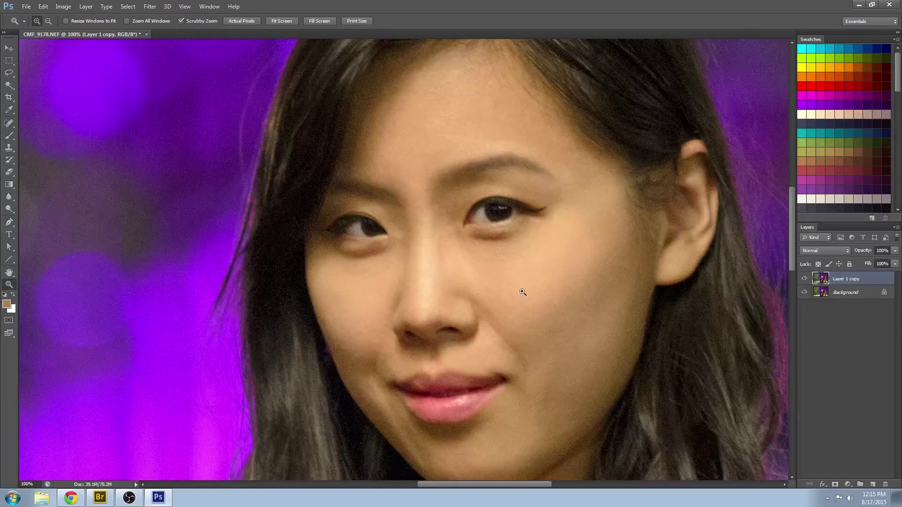
right_click(541, 284)
click(570, 293)
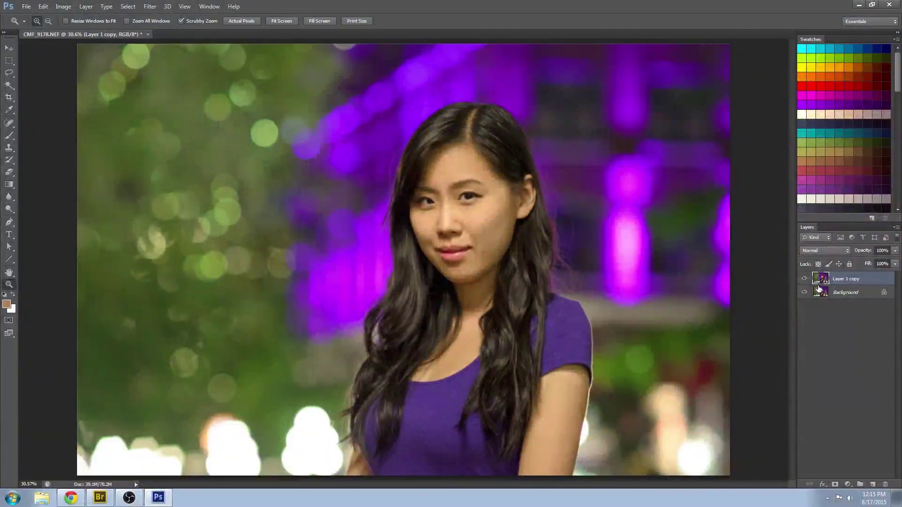
click(805, 279)
click(805, 279)
click(805, 279)
click(805, 279)
- Duplicate Layer 1 copy and rename the duplicate highpass
drag(856, 281, 856, 397)
drag(868, 478, 872, 484)
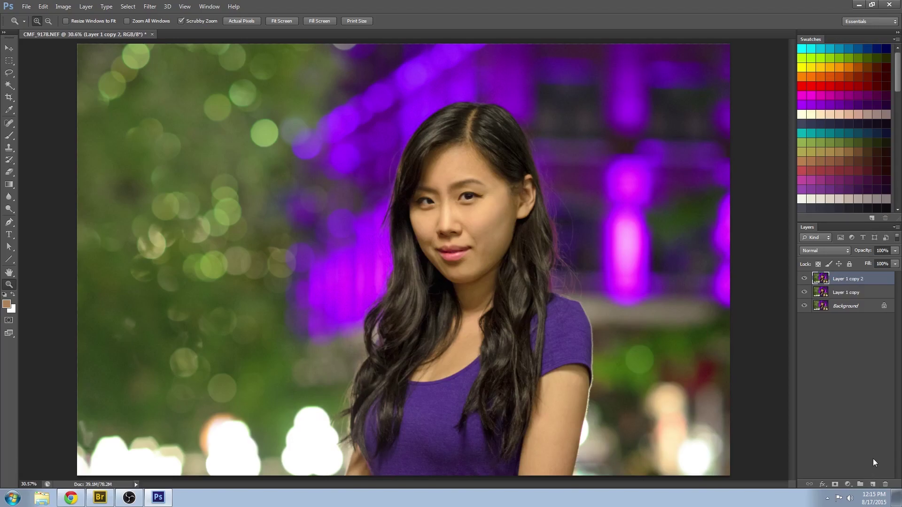
double_click(855, 280)
text(highpass)
key(Return)
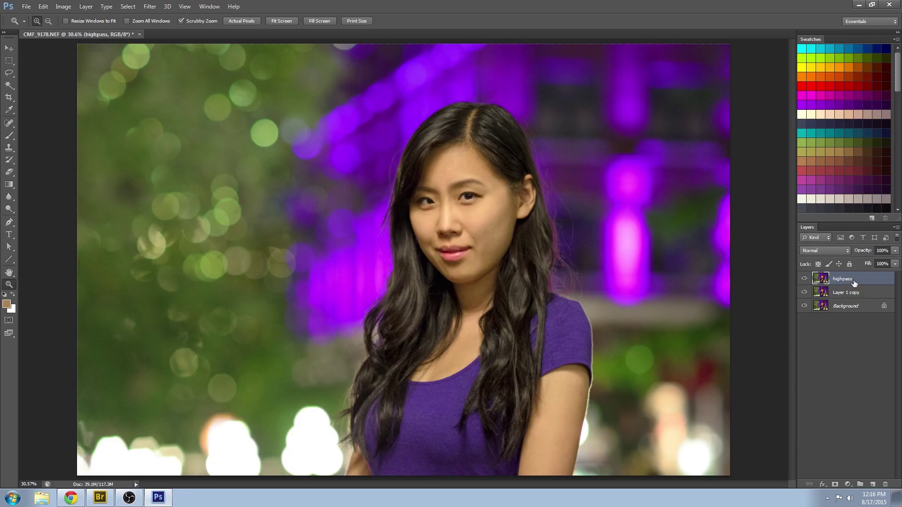
- Desaturate the highpass layer
click(64, 6)
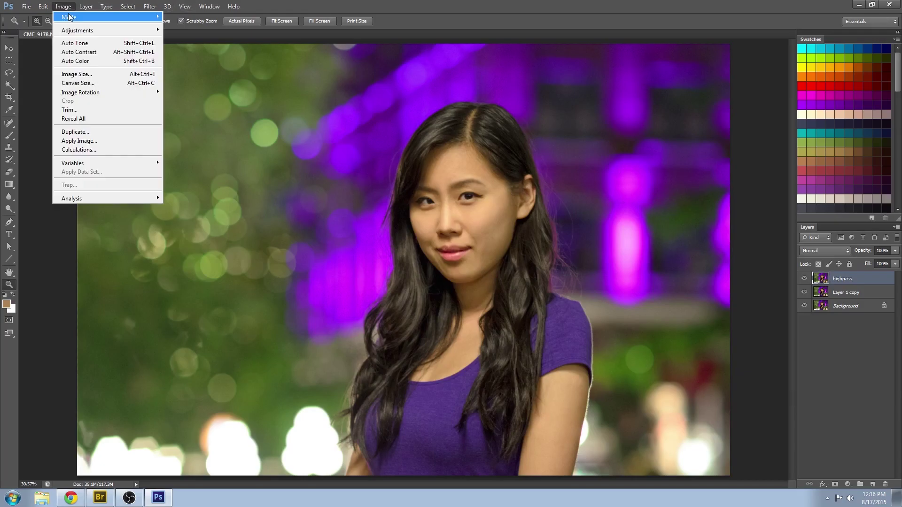
mouse_move(84, 31)
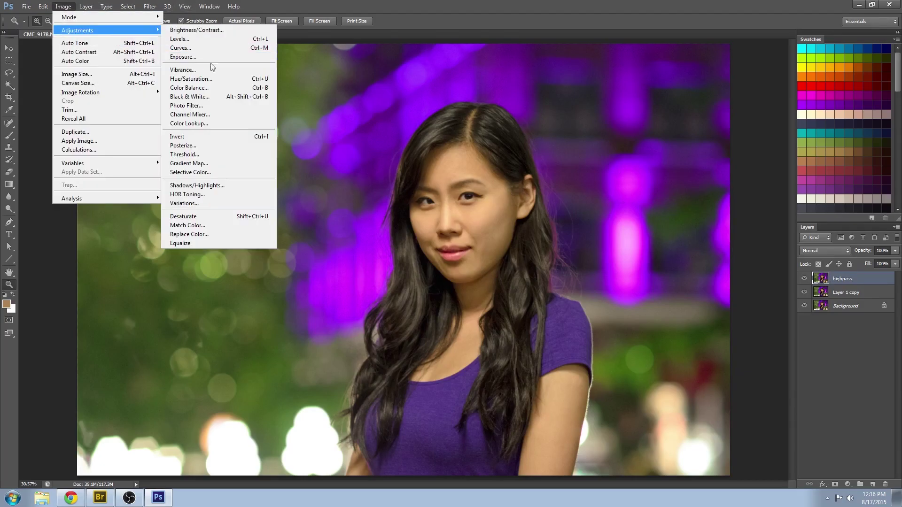
click(211, 215)
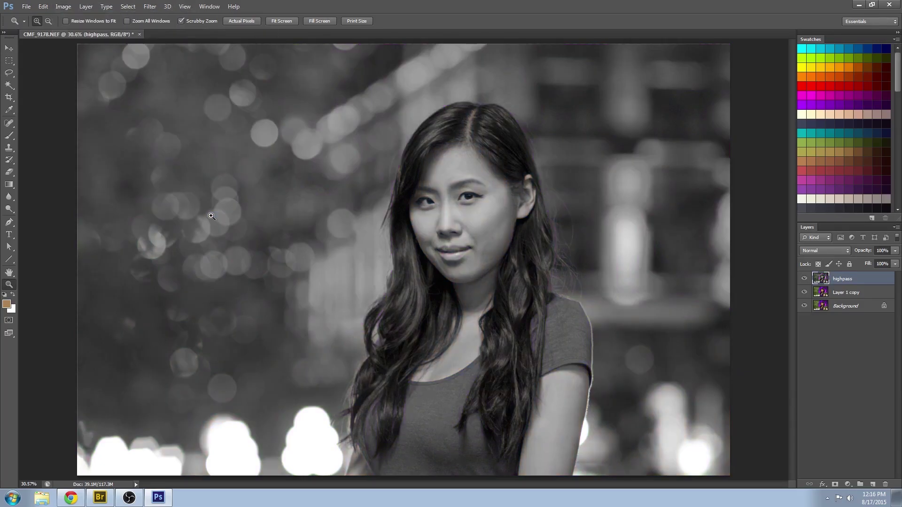
- Apply the High Pass filter to the highpass layer with a radius of about 4.7 pixels
click(150, 7)
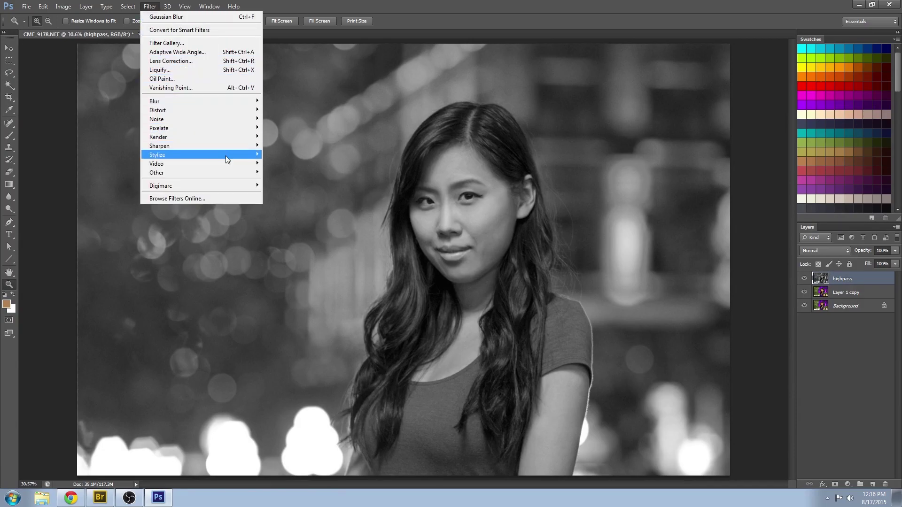
mouse_move(228, 174)
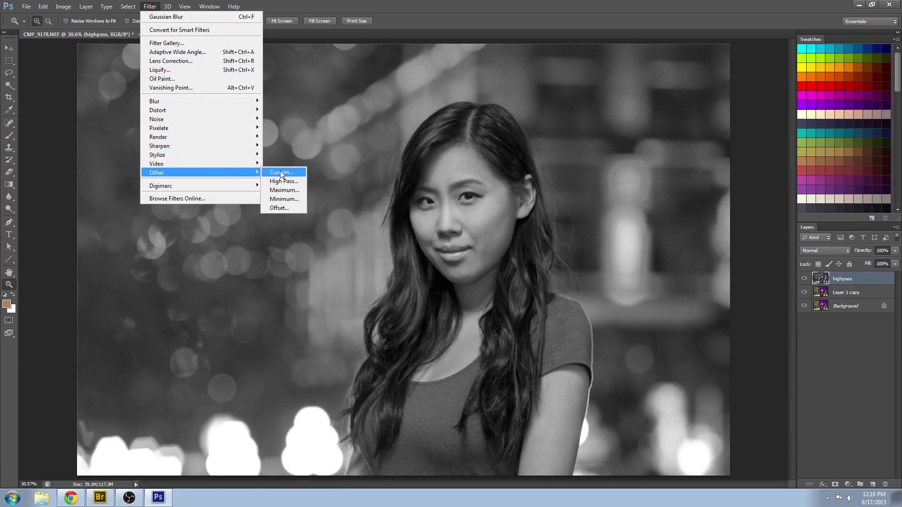
click(289, 181)
mouse_move(524, 271)
mouse_down()
mouse_move(563, 272)
mouse_move(524, 271)
mouse_move(534, 276)
mouse_up()
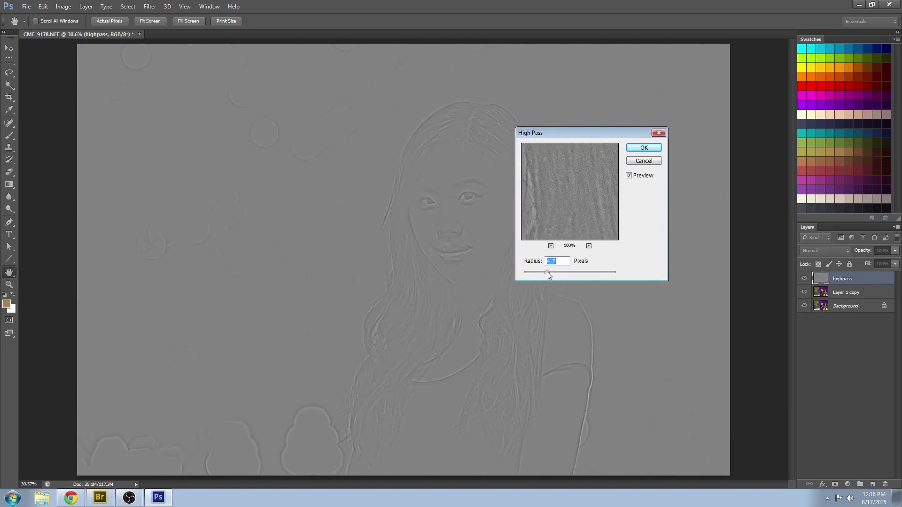
drag(547, 272, 546, 272)
click(643, 148)
key(z)
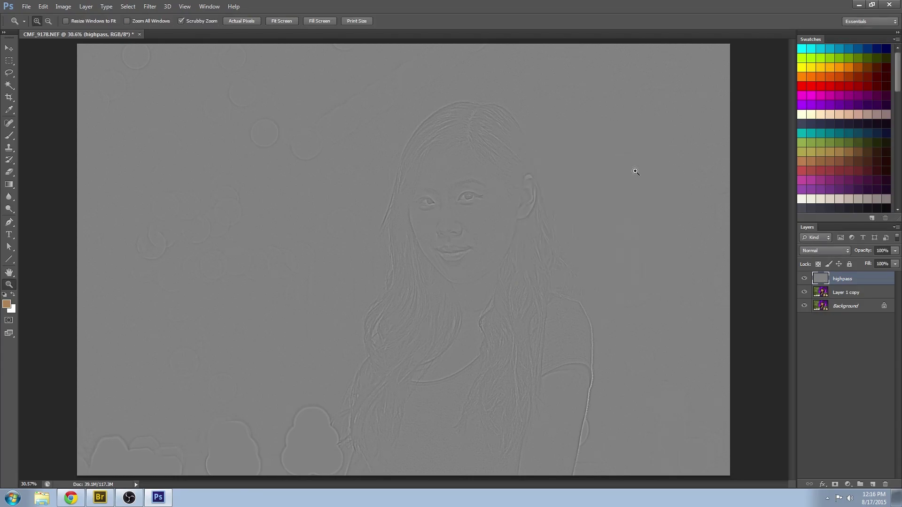
- Set the highpass layer's blend mode to Overlay and compare the portrait with and without the sharpening
click(825, 248)
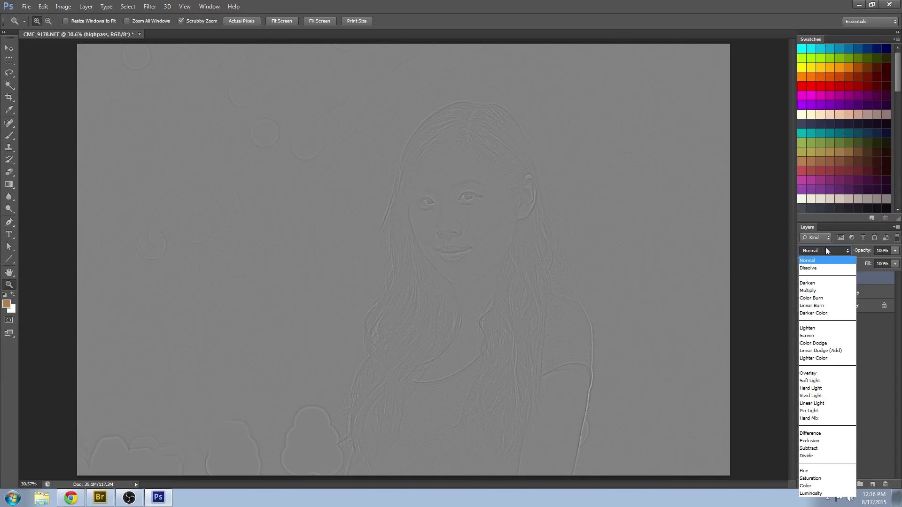
click(818, 374)
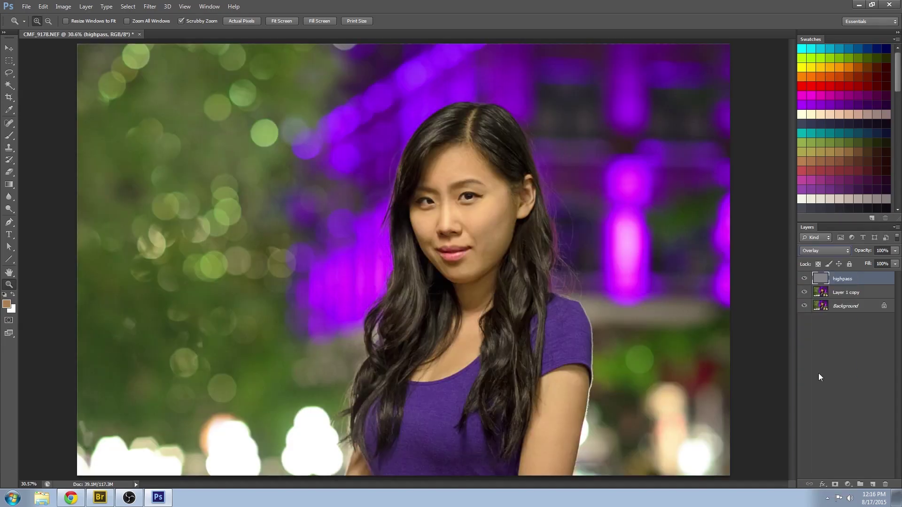
click(805, 281)
click(806, 281)
click(806, 281)
click(805, 281)
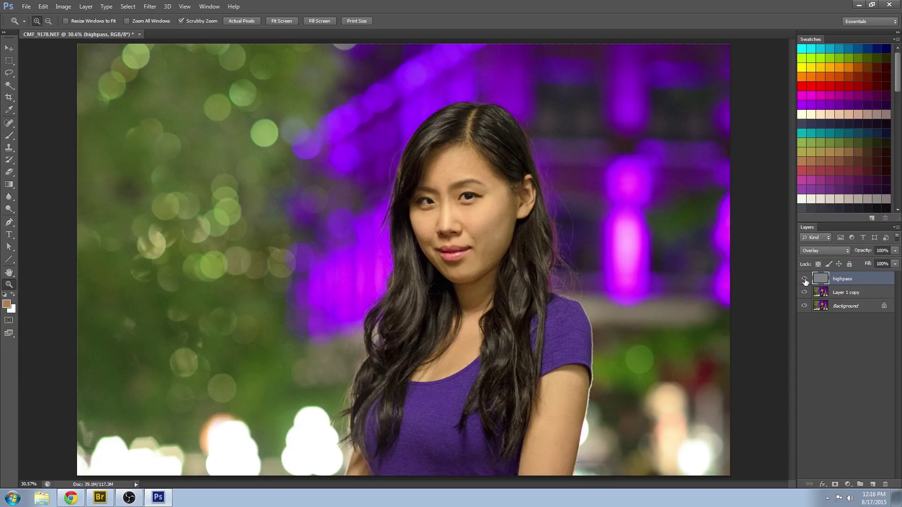
- Add a layer mask to the highpass layer and fill it with black at 100% opacity
click(834, 484)
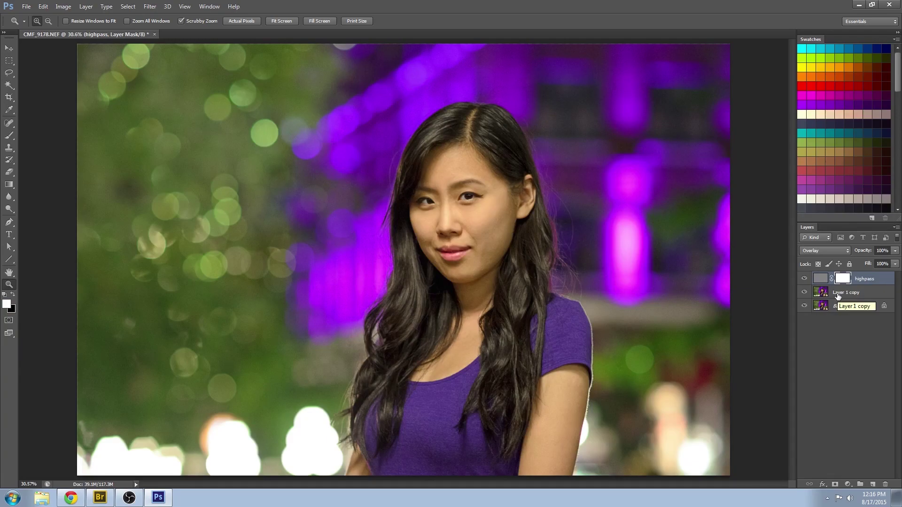
key(shift+F5)
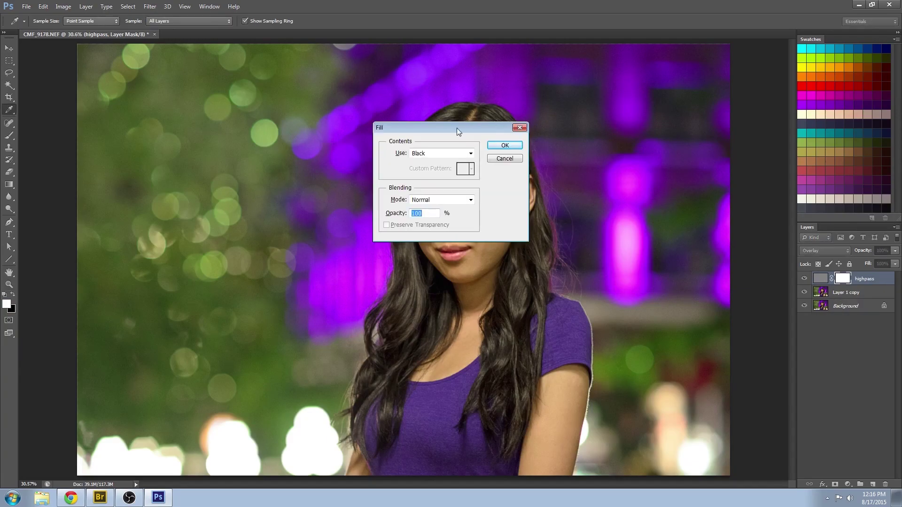
click(505, 145)
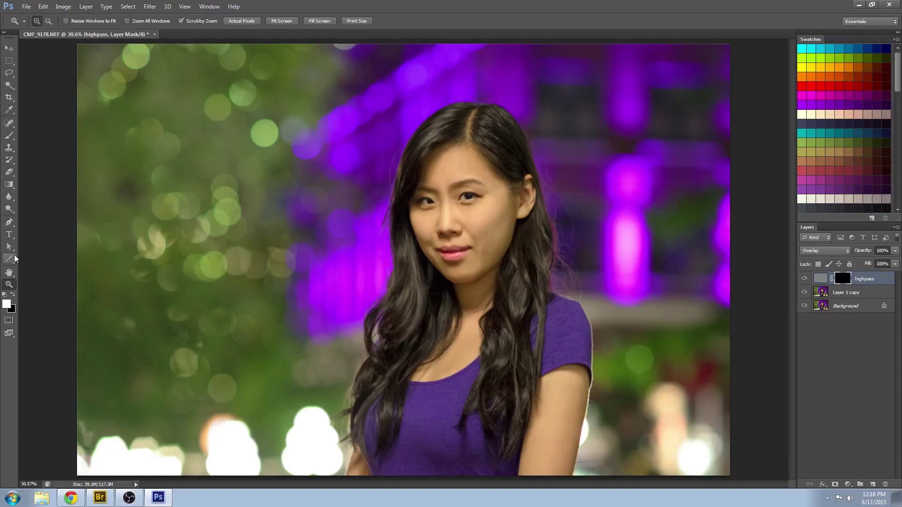
- Choose the Brush tool at 60 px and show the highpass mask as a red overlay on the portrait
click(9, 136)
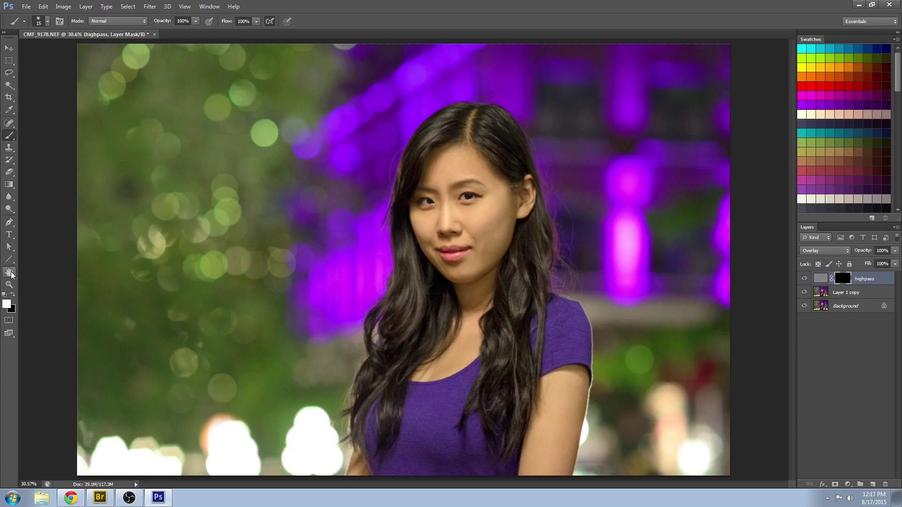
click(13, 295)
key(bracketright)
key(bracketright)
key(bracketright)
key(bracketright)
key(bracketright)
click(9, 285)
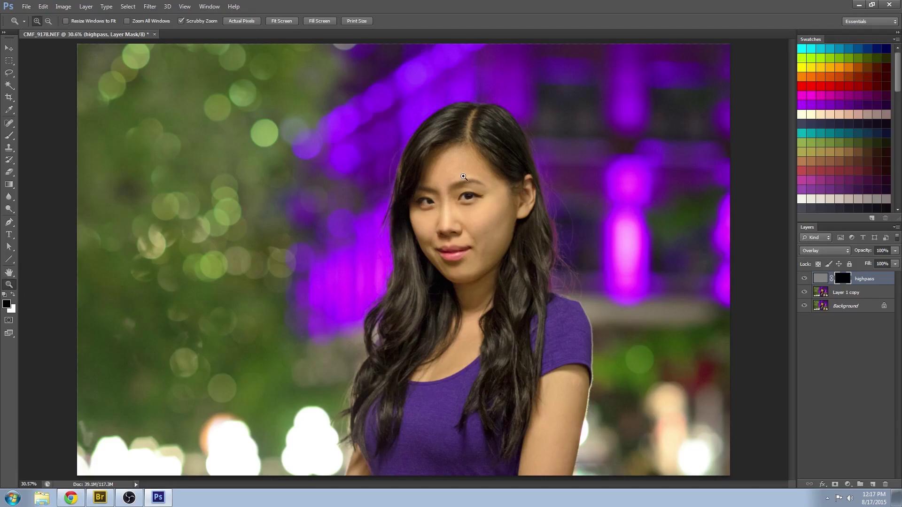
click(567, 189)
click(567, 188)
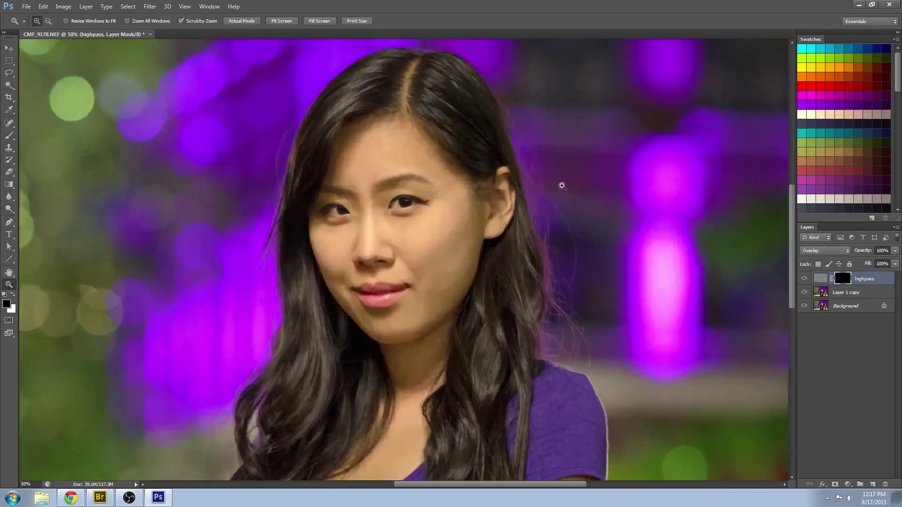
key(backslash)
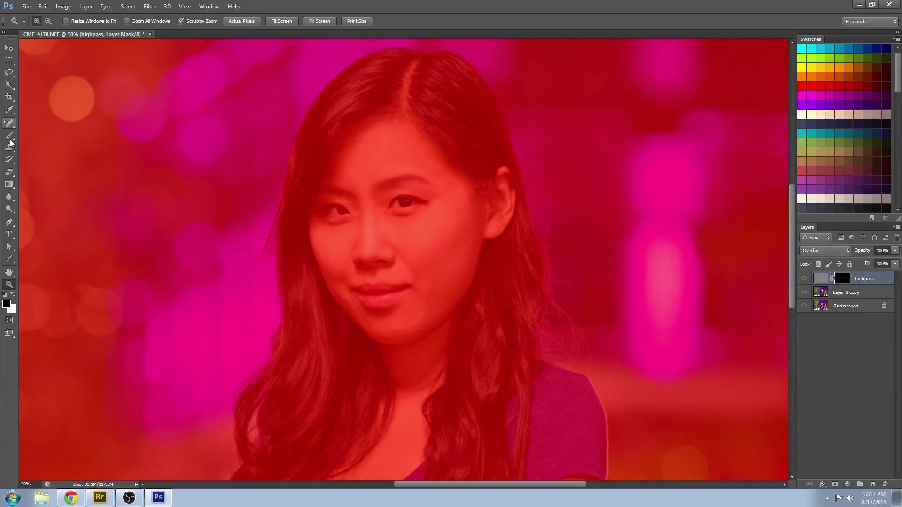
key(b)
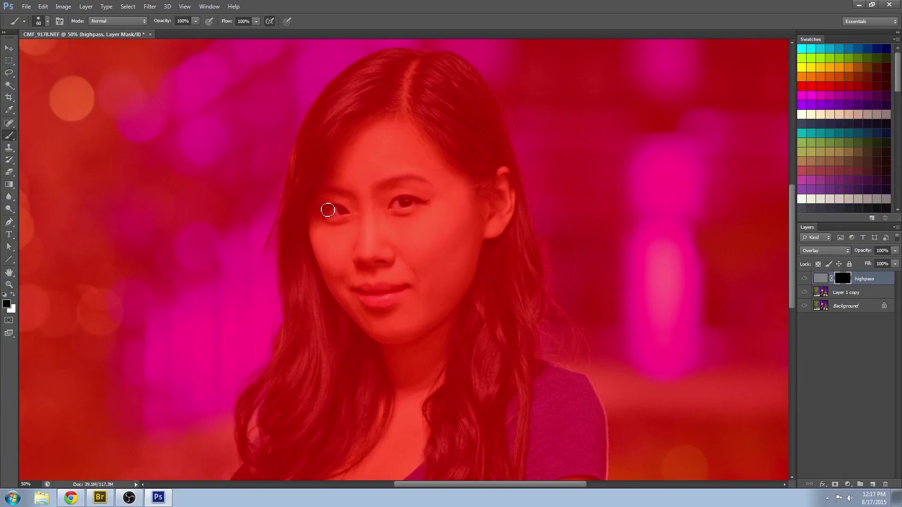
- Paint white on the highpass mask over both eyes, the eyebrows and the nostrils to sharpen them
key(x)
mouse_move(338, 211)
mouse_down()
mouse_move(339, 204)
mouse_move(419, 205)
mouse_move(430, 181)
mouse_up()
drag(353, 198, 294, 203)
drag(362, 267, 391, 268)
- Paint white on the highpass mask over the lips with a brush resized to fit them
key(bracketleft)
key(bracketleft)
key(bracketright)
key(bracketright)
key(bracketright)
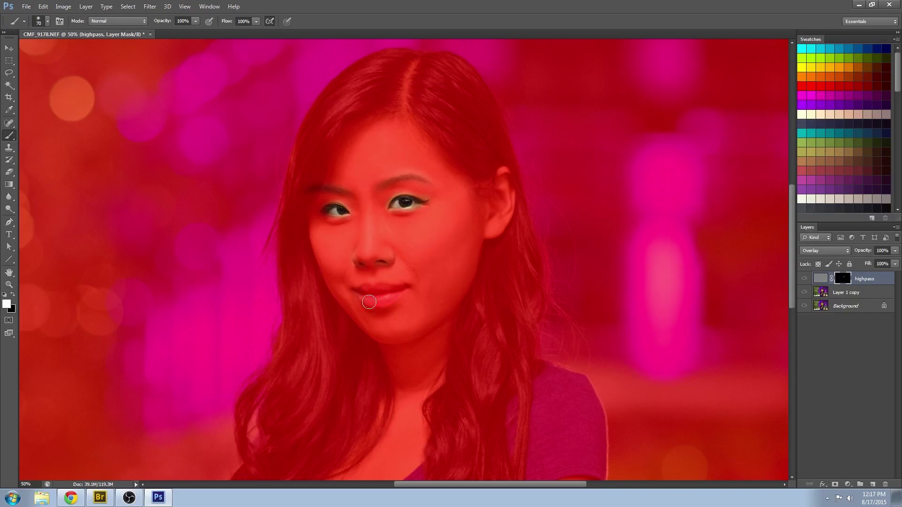
mouse_move(373, 305)
mouse_down()
mouse_move(400, 301)
mouse_move(407, 288)
mouse_up()
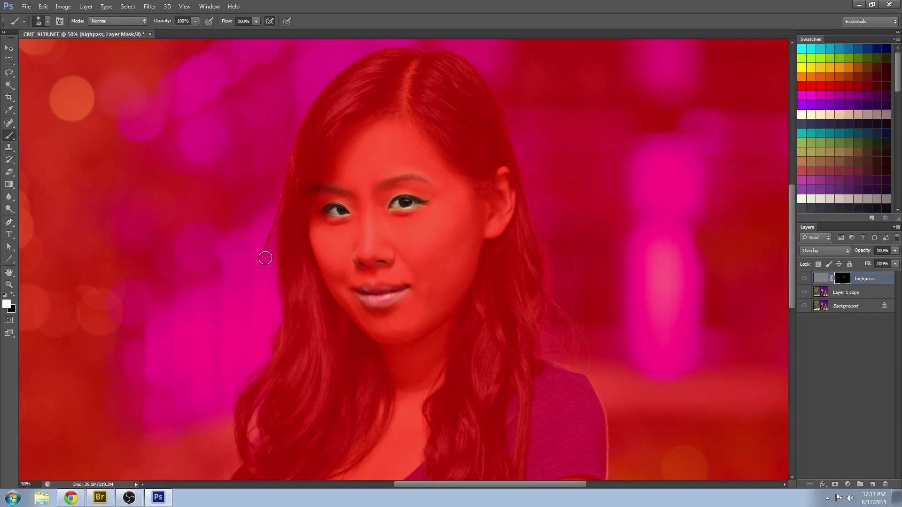
- Paint white on the highpass mask over the hair on her right side up to the parting, enlarging the brush to 175 px
key(bracketright)
key(bracketright)
key(bracketright)
key(bracketright)
mouse_move(267, 247)
mouse_down()
mouse_move(302, 160)
mouse_move(316, 348)
mouse_move(294, 257)
mouse_move(346, 346)
mouse_move(308, 347)
mouse_move(244, 448)
mouse_move(240, 431)
mouse_move(273, 348)
mouse_move(282, 371)
mouse_move(283, 437)
mouse_move(315, 453)
mouse_move(379, 423)
mouse_move(369, 374)
mouse_move(309, 267)
mouse_up()
key(bracketright)
key(bracketright)
key(bracketright)
key(bracketright)
key(bracketleft)
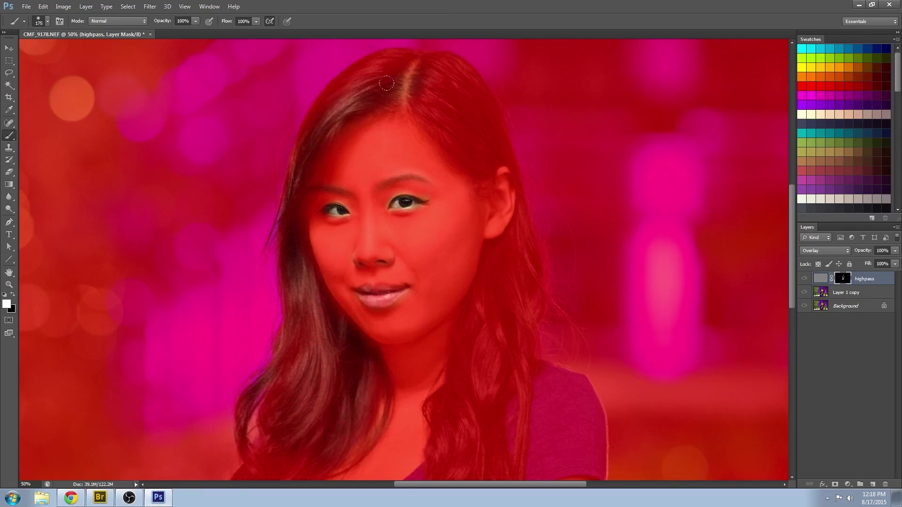
- Paint white on the highpass mask over the hair on her left side, from the parting past the ear to the shoulder
key(bracketright)
key(bracketright)
mouse_move(413, 94)
mouse_down()
mouse_move(458, 146)
mouse_move(434, 91)
mouse_move(488, 151)
mouse_move(493, 289)
mouse_move(510, 329)
mouse_up()
key(bracketleft)
key(bracketleft)
key(bracketleft)
mouse_move(471, 269)
mouse_down()
mouse_move(449, 209)
mouse_move(448, 226)
mouse_up()
key(bracketright)
key(bracketright)
mouse_move(443, 266)
mouse_down()
mouse_move(484, 345)
mouse_move(411, 354)
mouse_move(531, 386)
mouse_move(557, 357)
mouse_move(529, 207)
mouse_up()
- Paint white on the highpass mask over the purple sleeve and its edge with the brush reduced to 90 px
key(bracketleft)
key(bracketleft)
key(bracketleft)
key(bracketleft)
key(bracketleft)
key(bracketleft)
key(bracketleft)
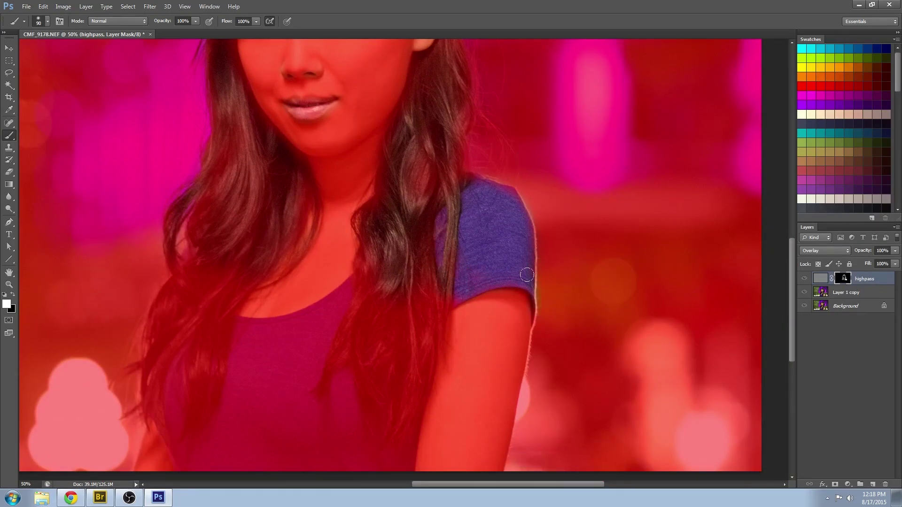
- Paint white on the highpass mask over the long hair on her right side and the adjoining shirt front with the brush enlarged to 125 px
key(bracketright)
key(bracketright)
key(bracketright)
key(bracketright)
mouse_move(232, 423)
mouse_down()
mouse_move(244, 364)
mouse_move(265, 331)
mouse_move(331, 299)
mouse_move(258, 435)
mouse_up()
drag(259, 435, 309, 289)
mouse_move(239, 316)
mouse_down()
mouse_move(249, 178)
mouse_move(203, 200)
mouse_move(255, 130)
mouse_move(290, 99)
mouse_up()
drag(292, 43, 271, 166)
drag(230, 221, 297, 220)
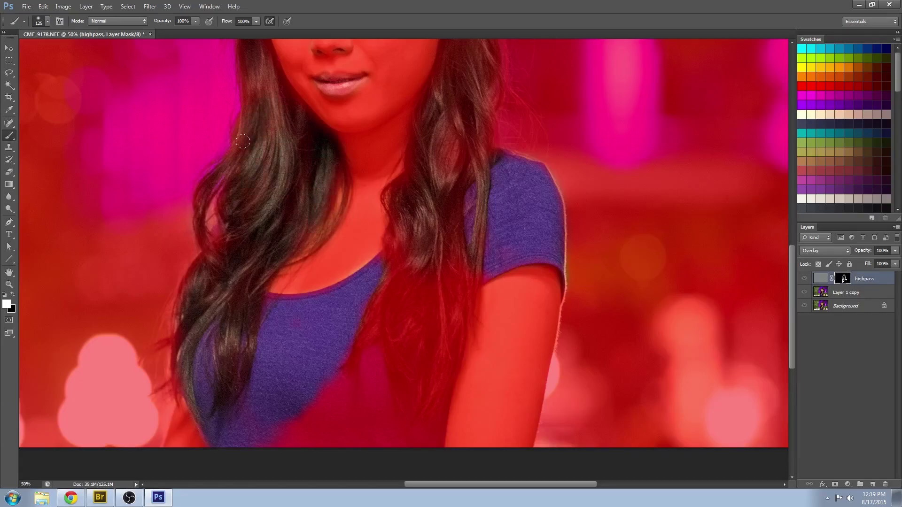
drag(200, 223, 200, 376)
drag(259, 79, 242, 219)
- Paint white on the highpass mask over the remaining shirt front and the lower hair on her left side
drag(455, 390, 452, 225)
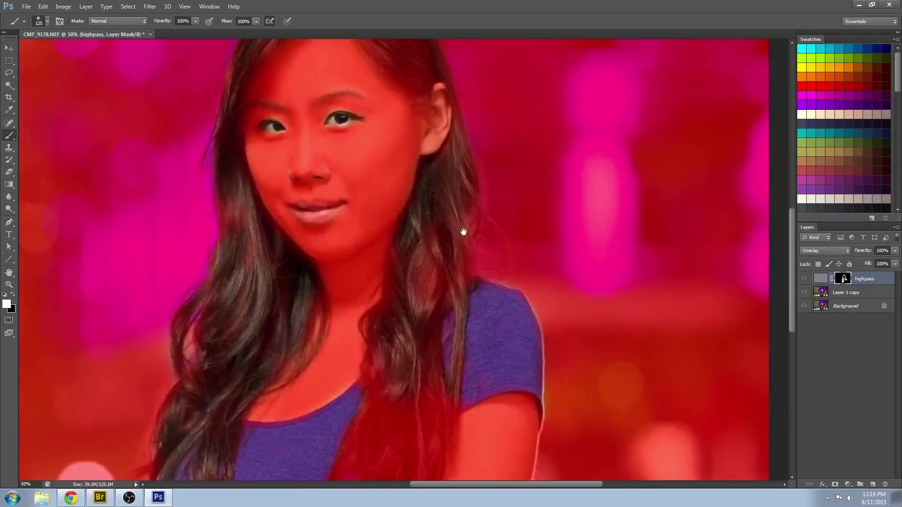
drag(371, 385, 358, 363)
drag(463, 372, 450, 241)
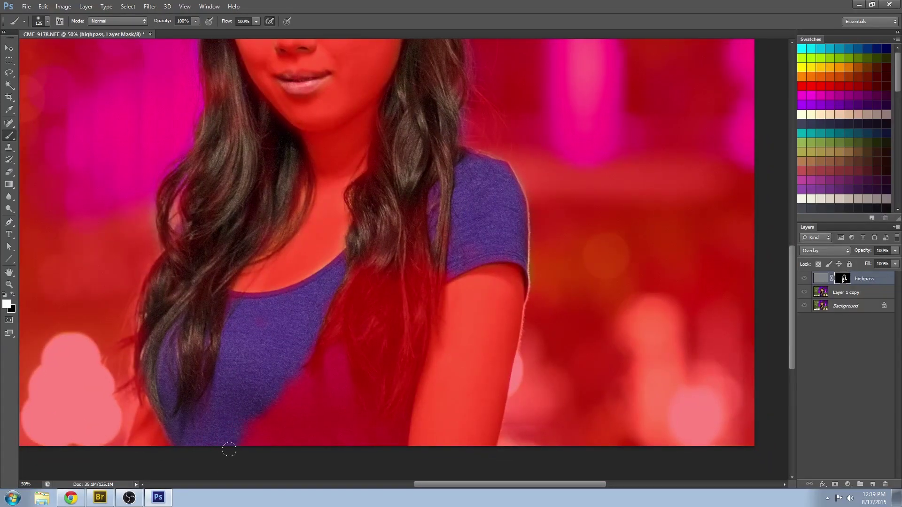
mouse_move(238, 446)
mouse_down()
mouse_move(284, 384)
mouse_move(336, 454)
mouse_move(348, 389)
mouse_move(389, 465)
mouse_move(387, 400)
mouse_move(364, 311)
mouse_move(292, 373)
mouse_move(411, 335)
mouse_up()
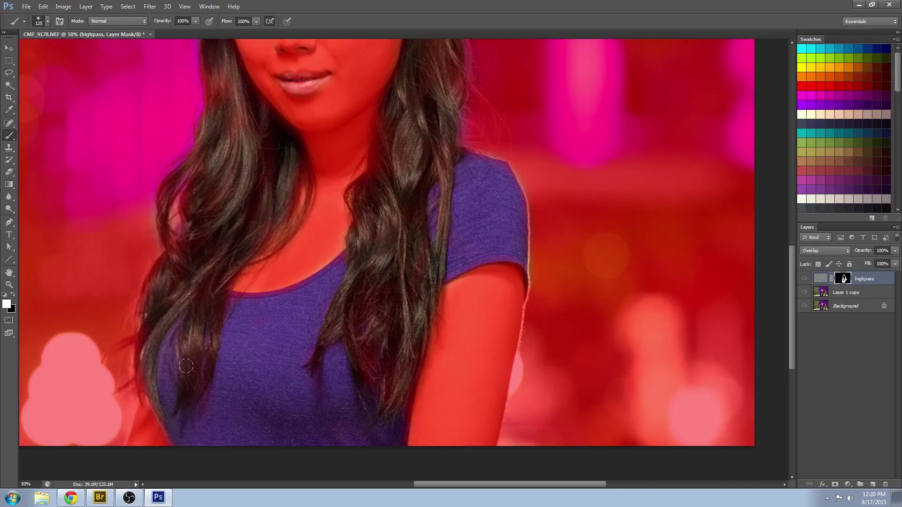
drag(439, 80, 414, 308)
- Turn off the red mask overlay and swap the foreground colour to black with the whole portrait in view
key(z)
alt+click(412, 306)
alt+click(412, 307)
key(backslash)
key(x)
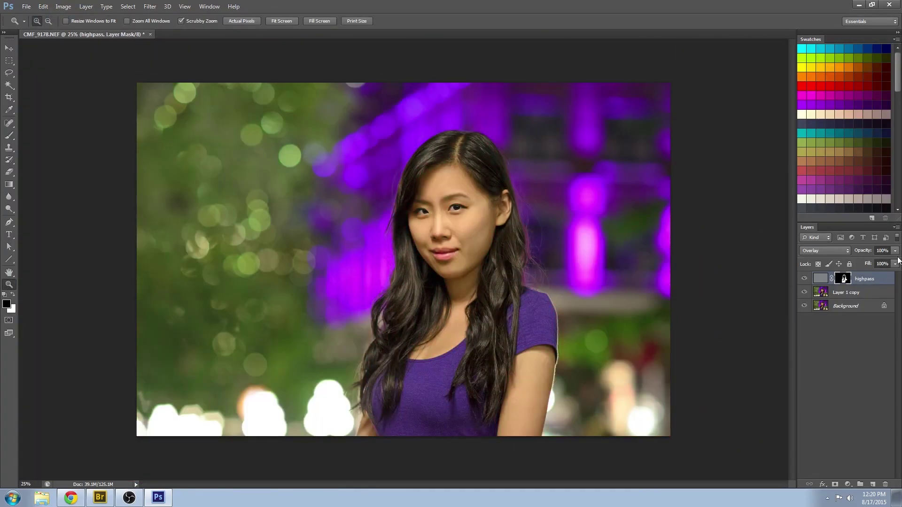
- Compare the portrait with and without the highpass sharpening by repeatedly switching that layer's visibility, including a closer check of the face and hair
click(804, 280)
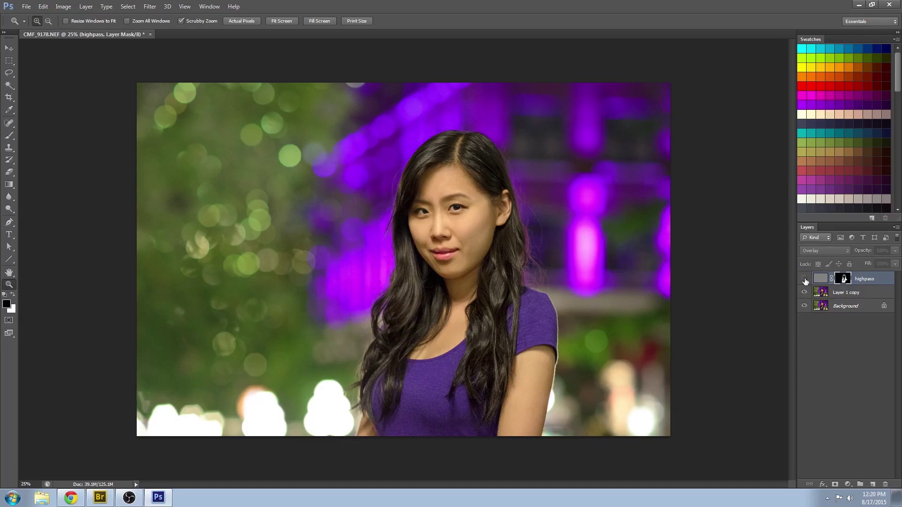
click(805, 280)
click(805, 280)
click(805, 280)
click(805, 279)
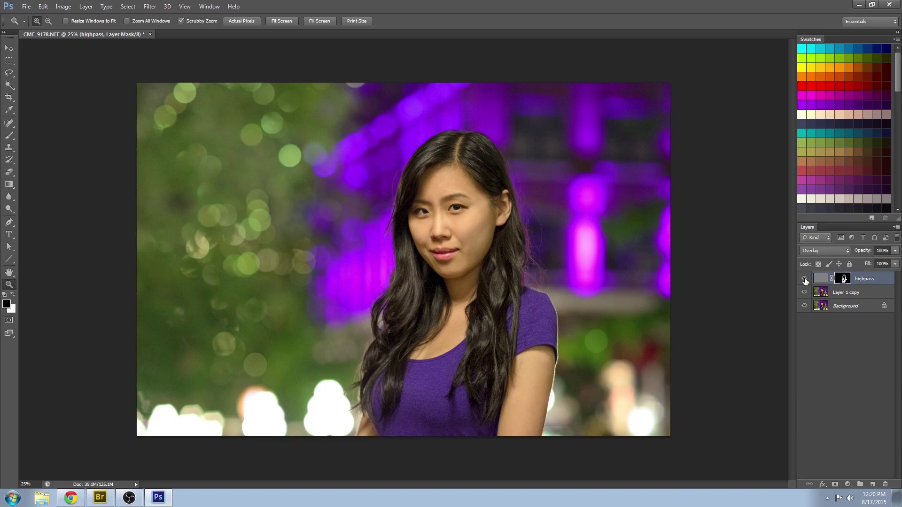
click(805, 280)
click(805, 280)
key(ctrl+plus)
click(804, 279)
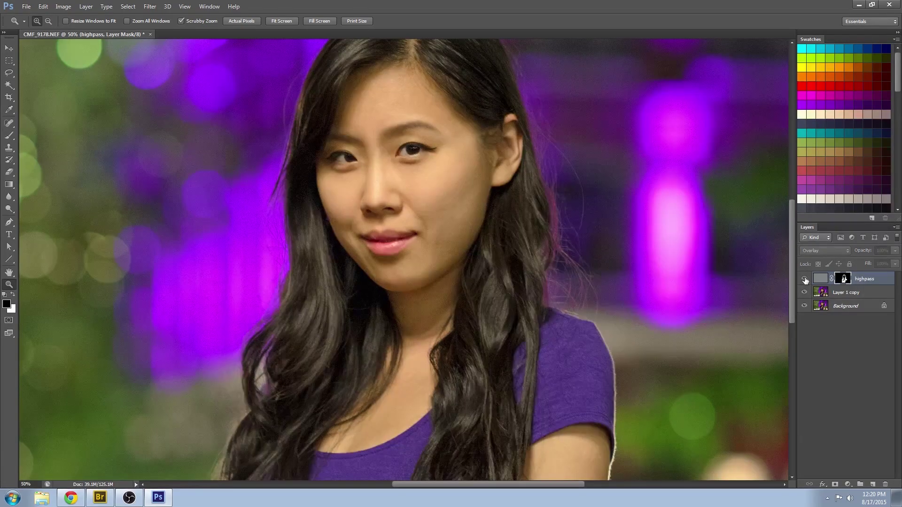
click(805, 279)
click(804, 279)
click(805, 279)
click(805, 279)
click(805, 279)
click(805, 279)
click(805, 280)
drag(446, 217, 487, 248)
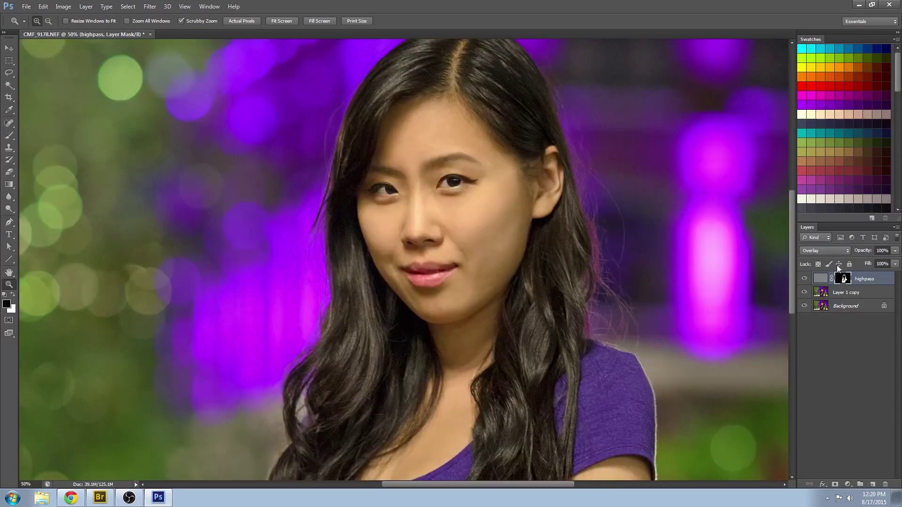
- Soften the highpass layer mask with a Gaussian Blur of 1.6 pixels radius
click(150, 7)
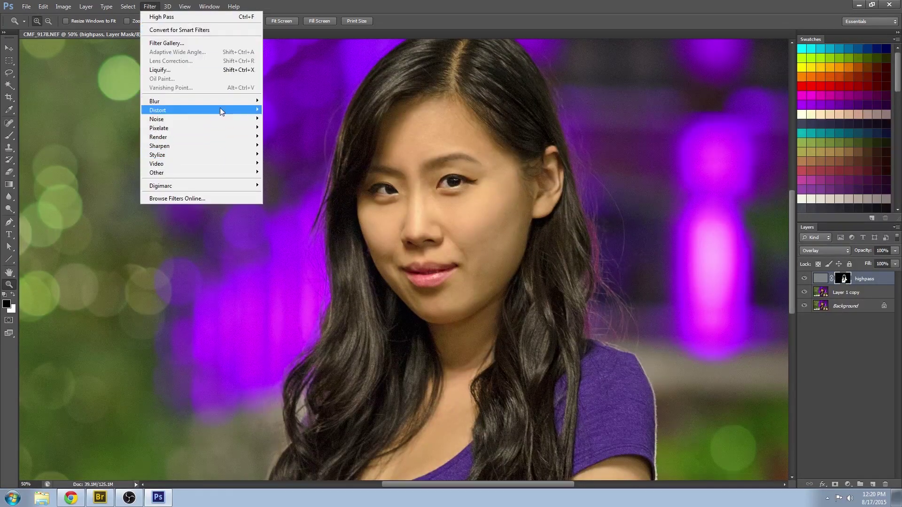
mouse_move(221, 101)
click(301, 168)
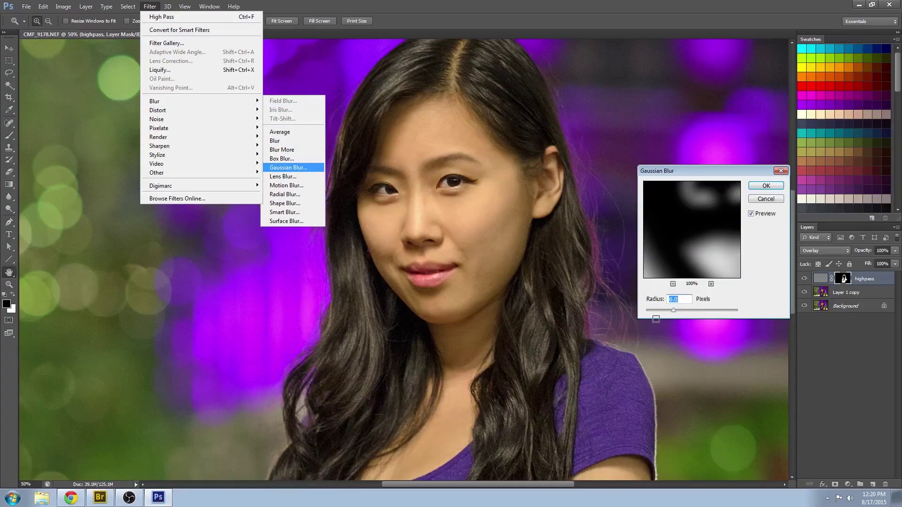
click(673, 284)
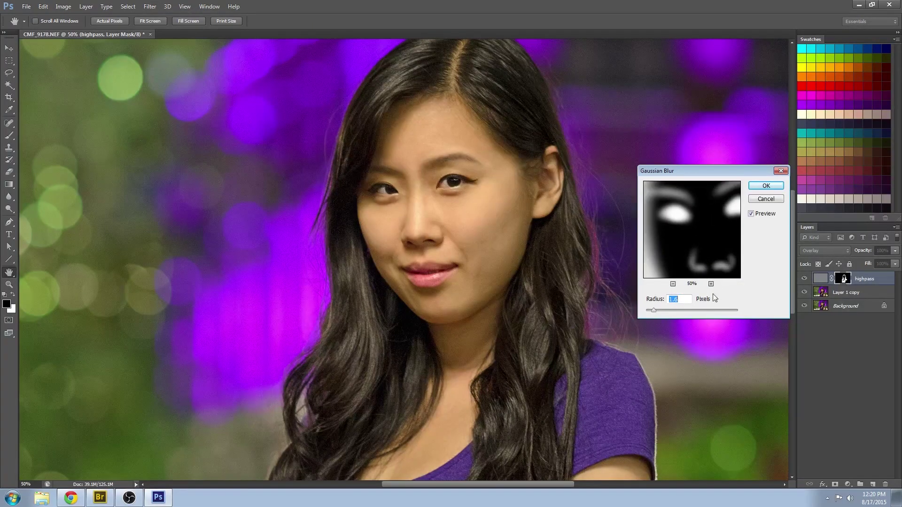
click(760, 187)
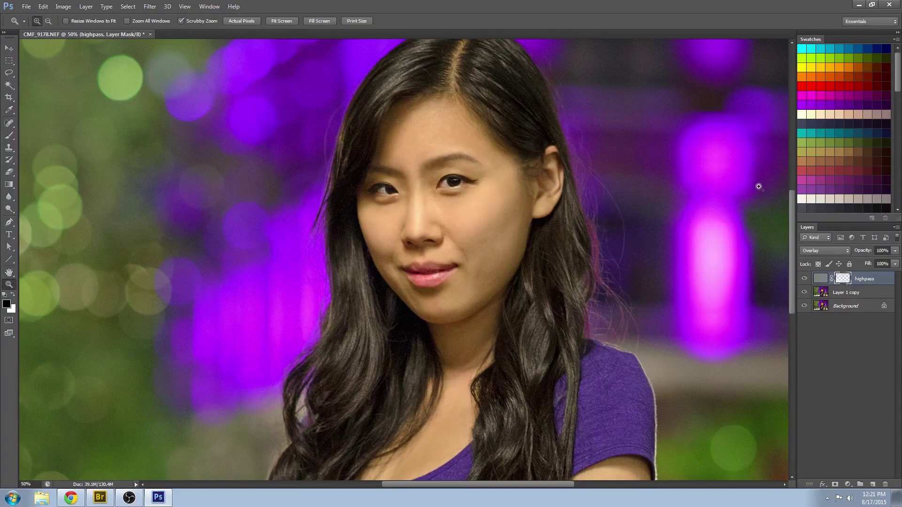
- Merge the highpass layer and Layer 1 copy into a single layer above the Background
key(alt)
alt+click(473, 226)
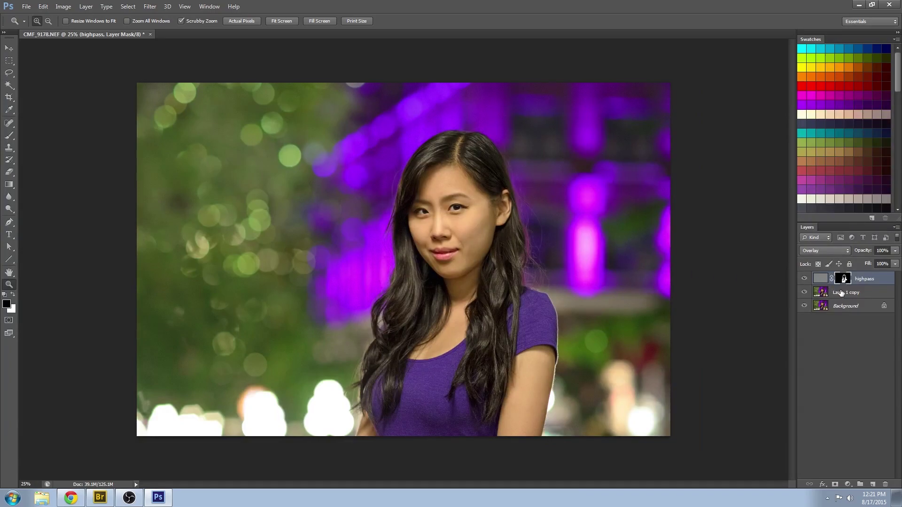
shift+click(841, 293)
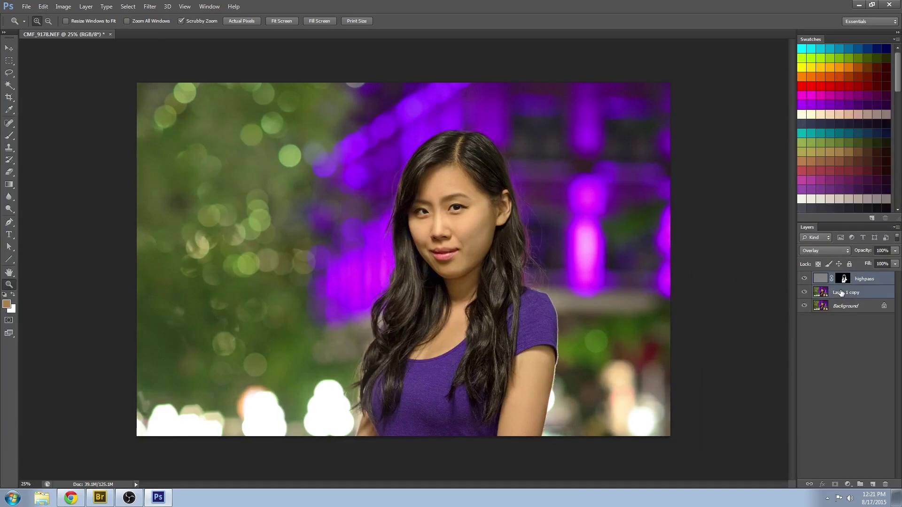
click(805, 279)
click(805, 279)
key(ctrl+e)
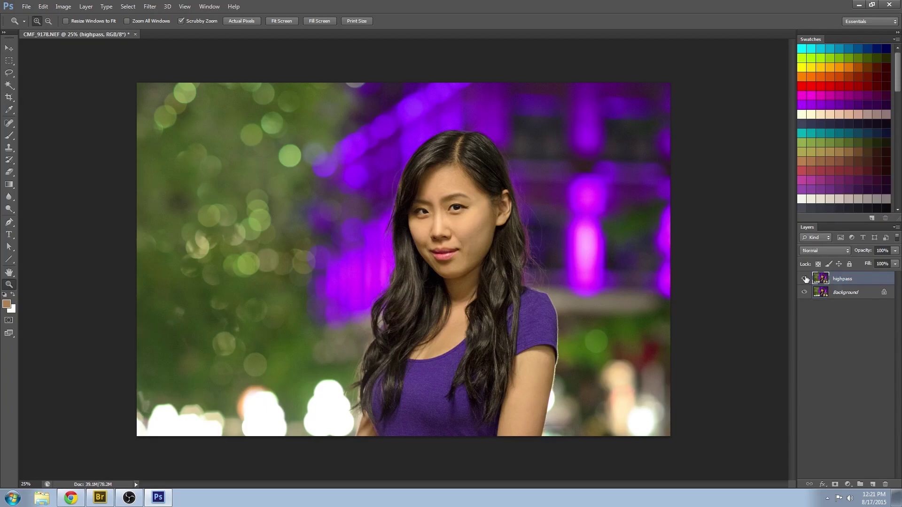
- Compare the merged highpass layer with the original Background by switching its visibility off and on
click(805, 279)
click(806, 279)
click(805, 279)
click(806, 279)
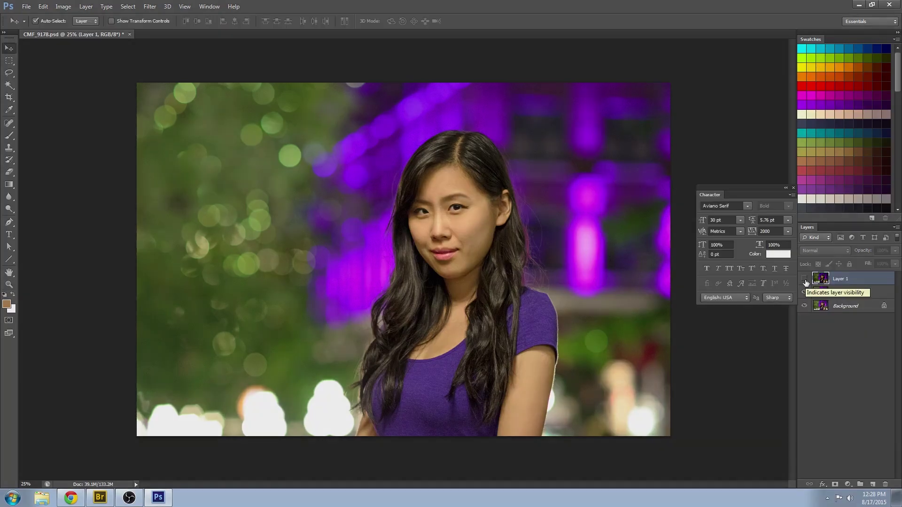
- Compare the colour-graded Layer 1 with the highpass retouch beneath it by switching Layer 1's visibility in CMF_9178.psd
click(805, 279)
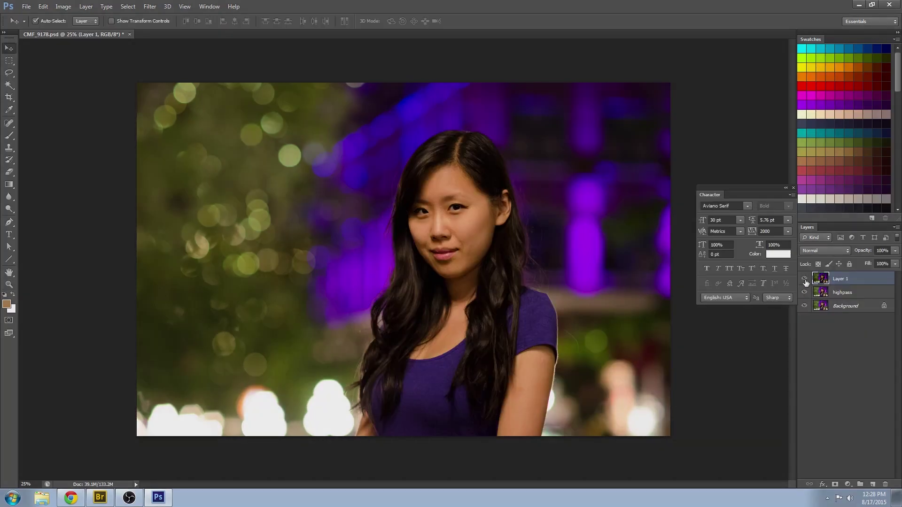
click(805, 279)
click(805, 279)
click(806, 279)
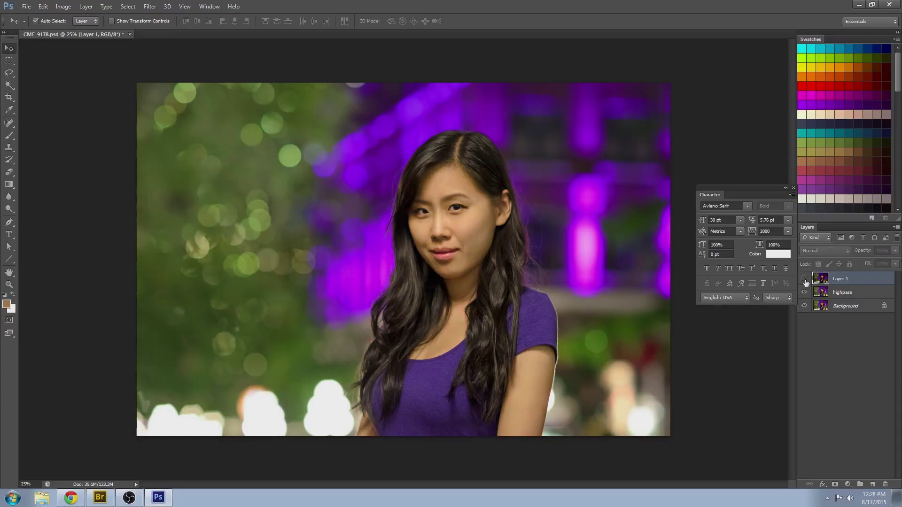